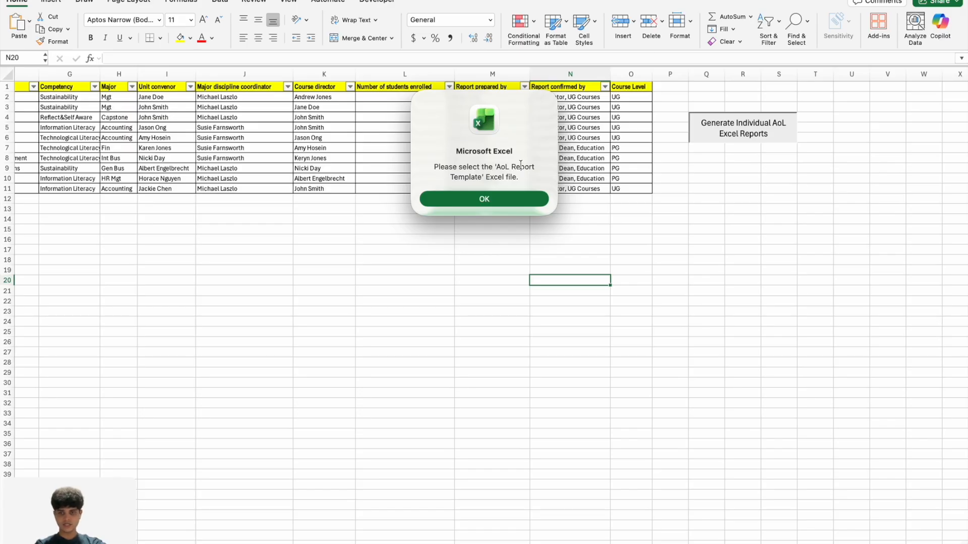
Generate the individual AoL Excel reports from AoL Report Template.xlsx, saving them in the AoL Reports folder.
left_click(484, 199)
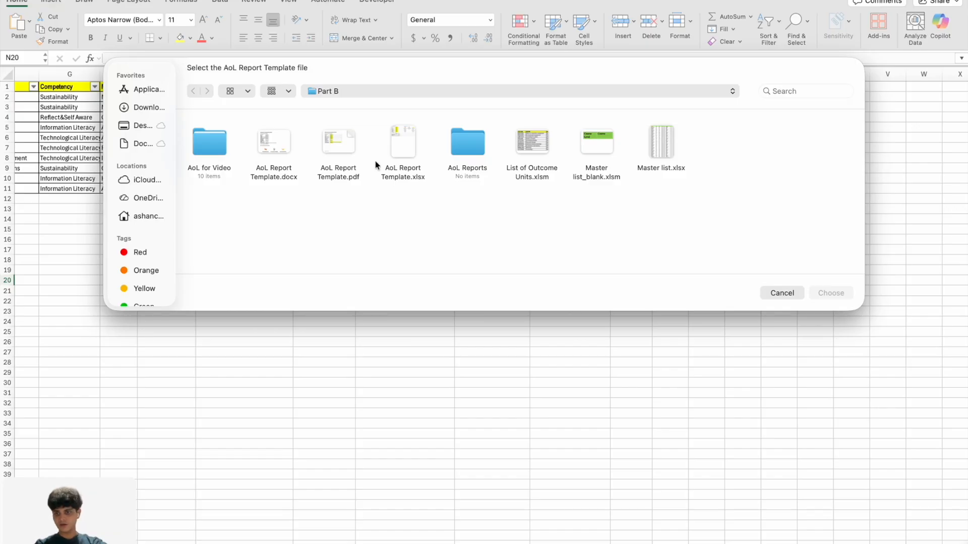
left_click(404, 148)
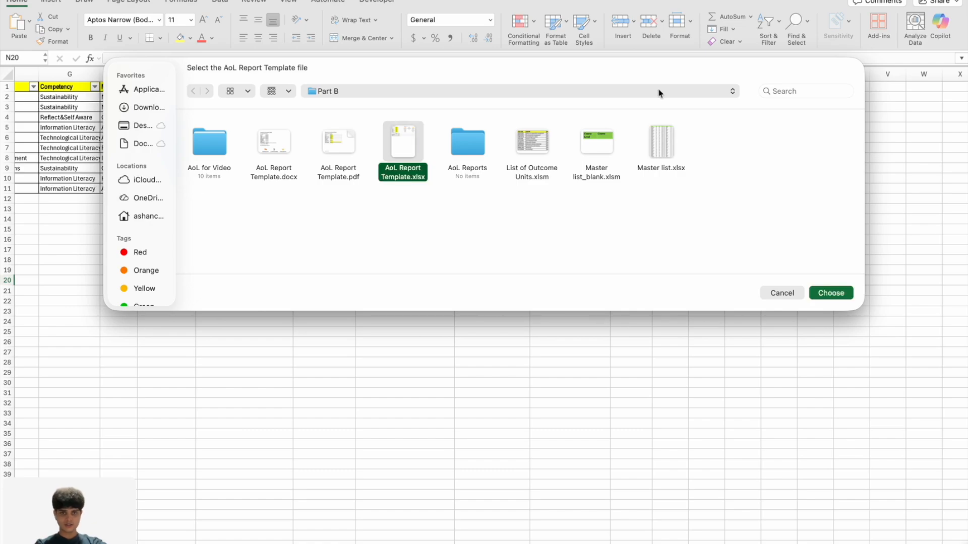
left_click(831, 293)
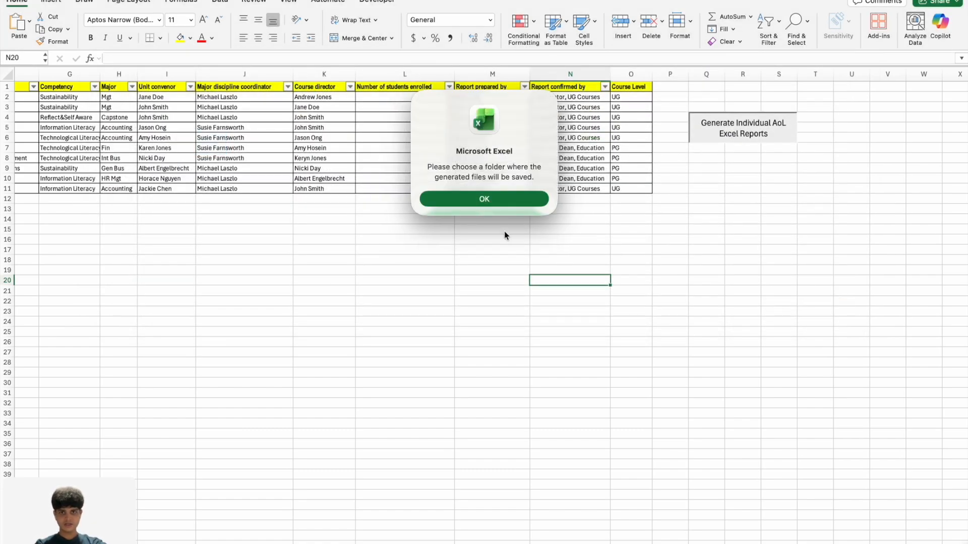
left_click(482, 200)
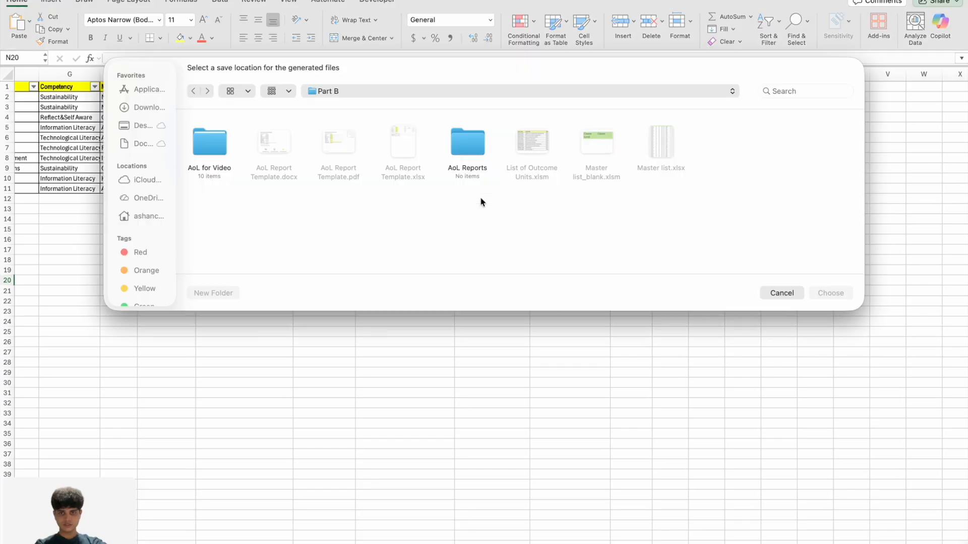
left_click(475, 141)
left_click(831, 292)
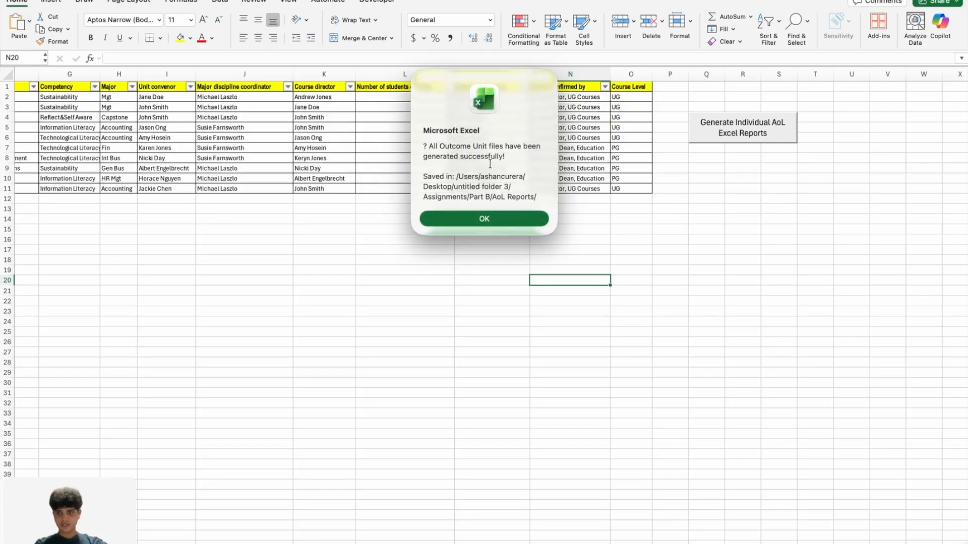
left_click(485, 220)
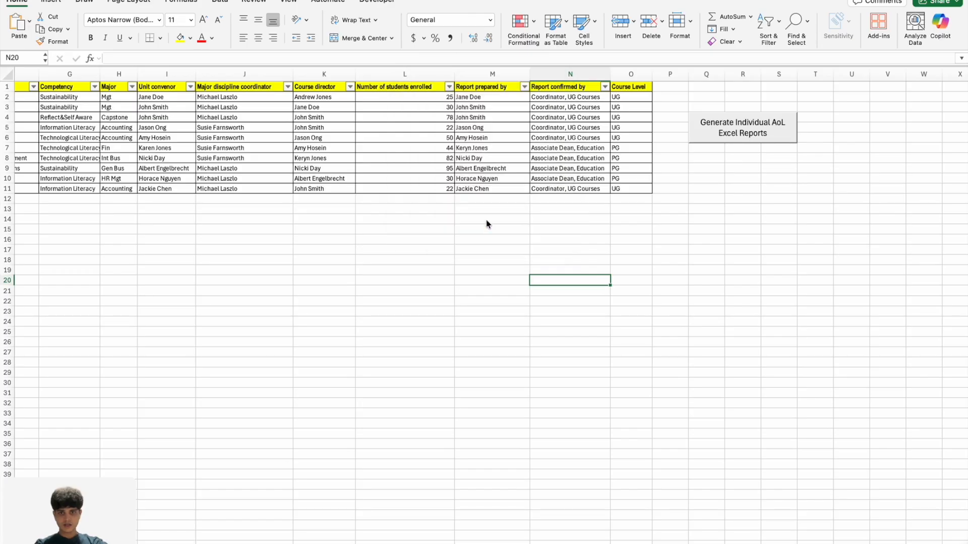
Switch to Finder, list the files in the AoL Reports folder and open ABC3214_Accounting for carbon.xlsx.
key("ctrl+Right")
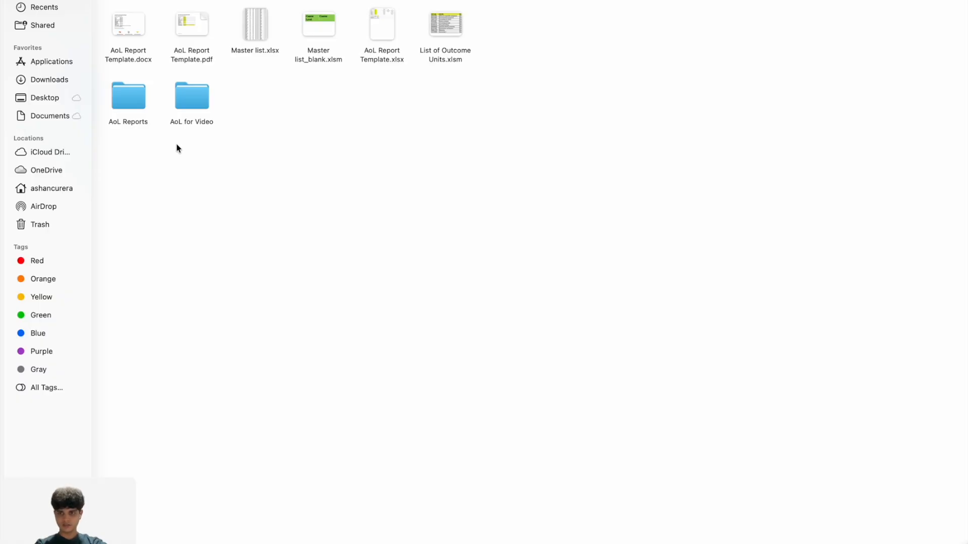
double_click(131, 92)
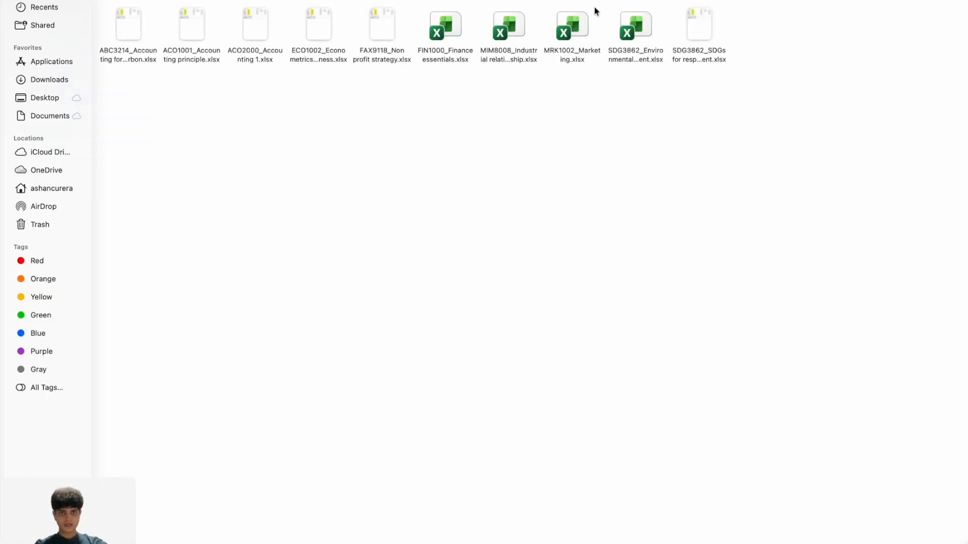
key("super+2")
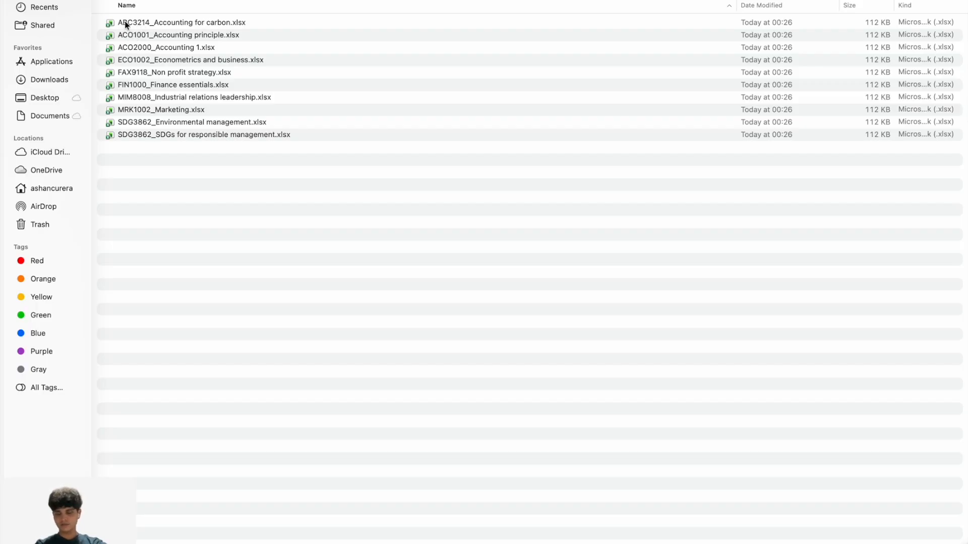
double_click(218, 25)
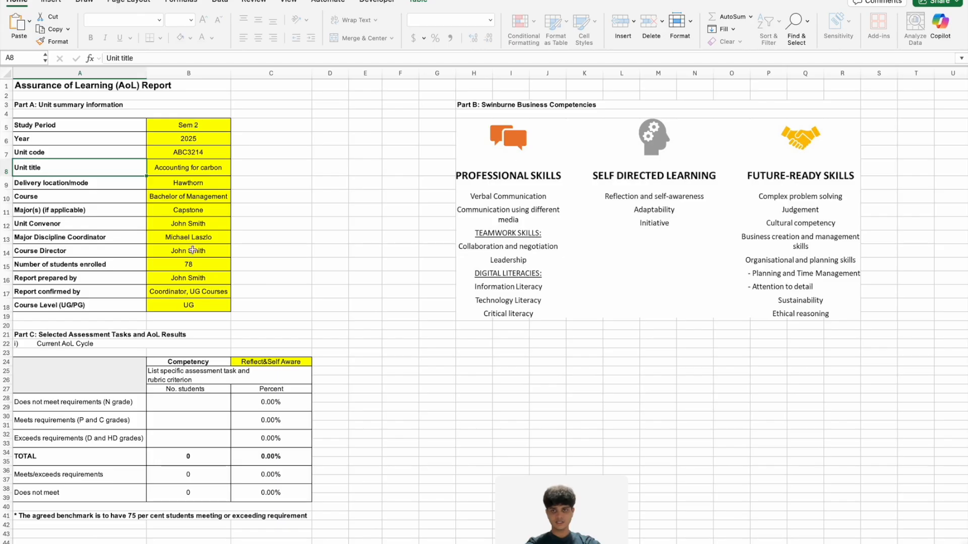
left_click(368, 208)
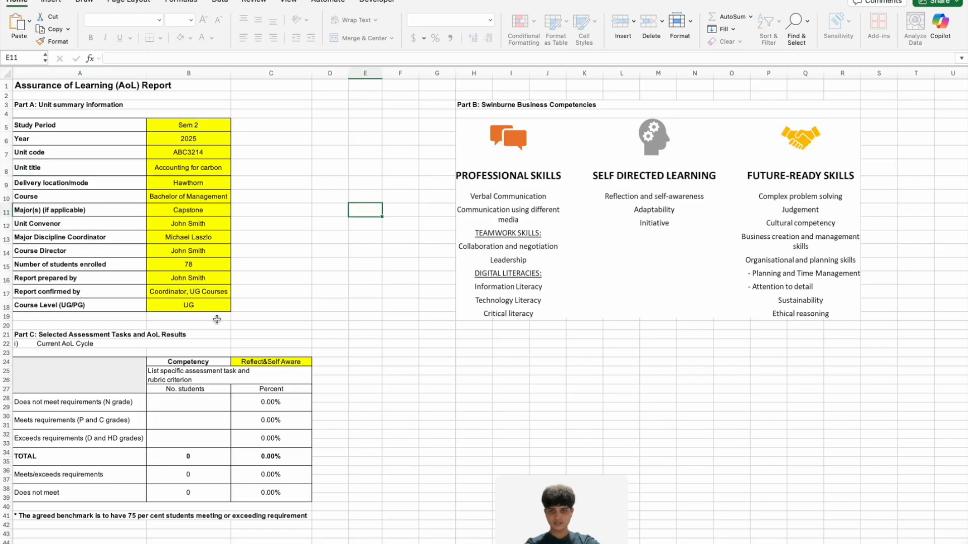
Enter the student numbers in Part C: 34 not meeting, 34 meeting and 32 exceeding requirements.
left_click(188, 404)
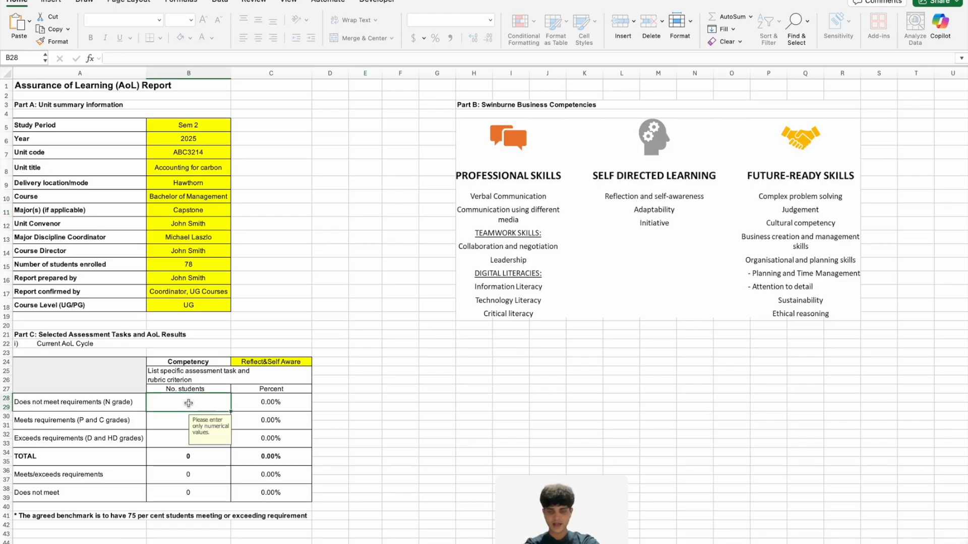
type("34")
key("Return")
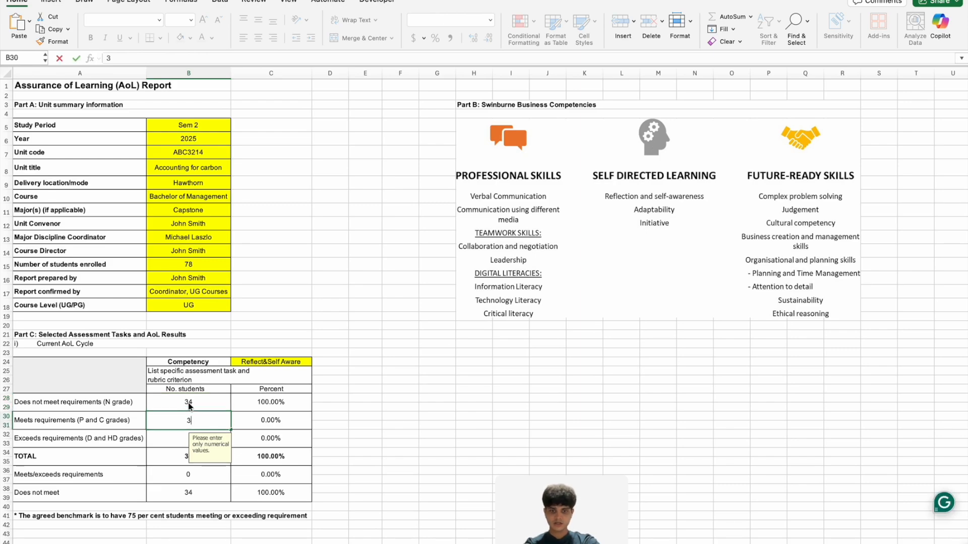
type("34")
key("Return")
type("32")
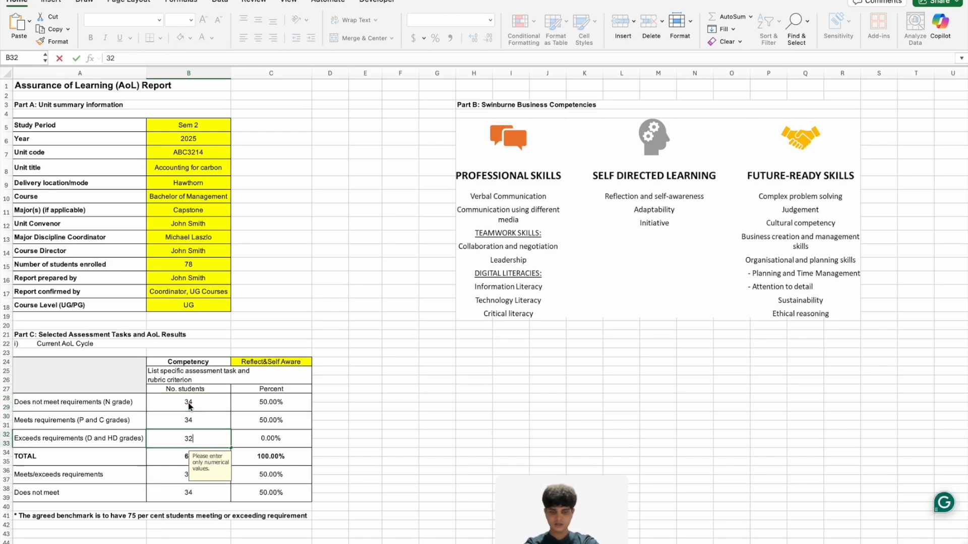
key("Return")
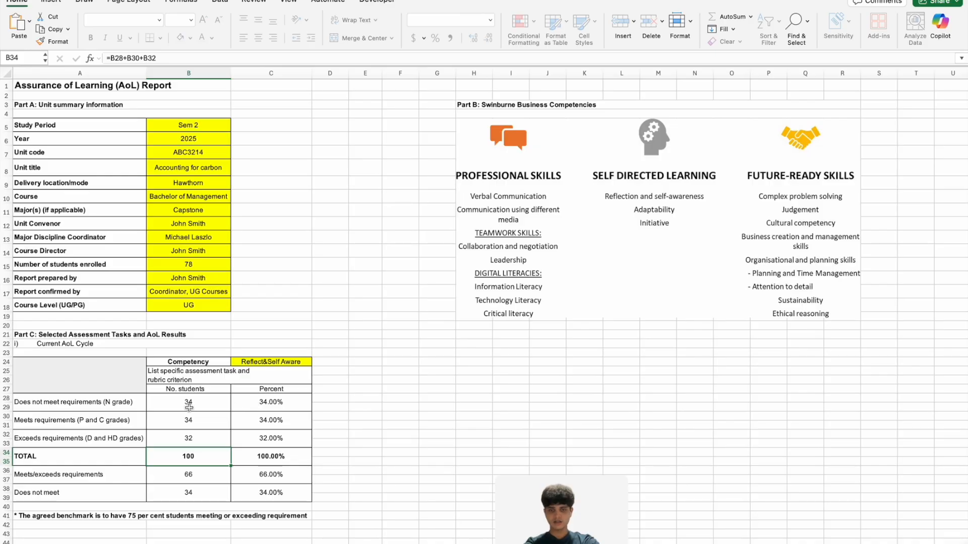
Try to edit the "Meets requirements (P and C grades)" label, and check the input cells for student numbers.
left_click(82, 422)
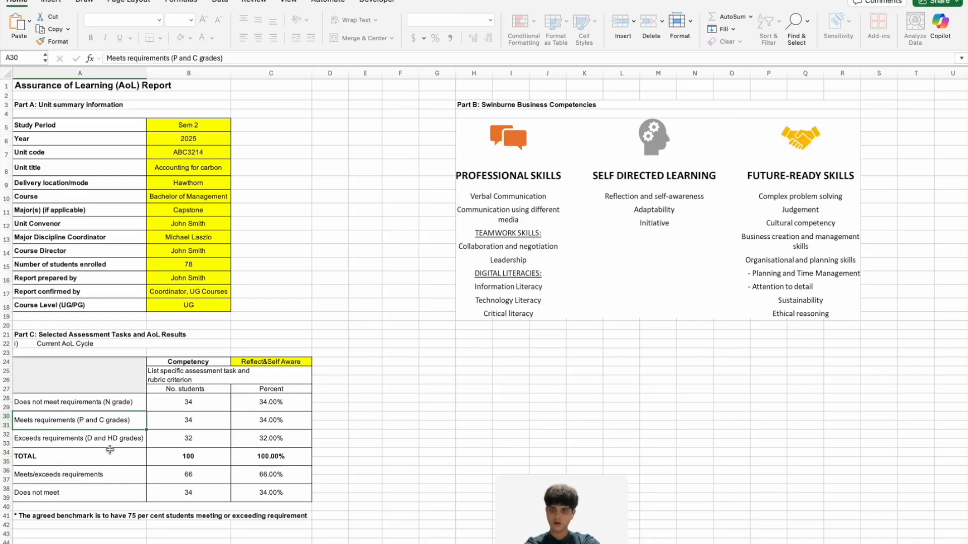
double_click(78, 422)
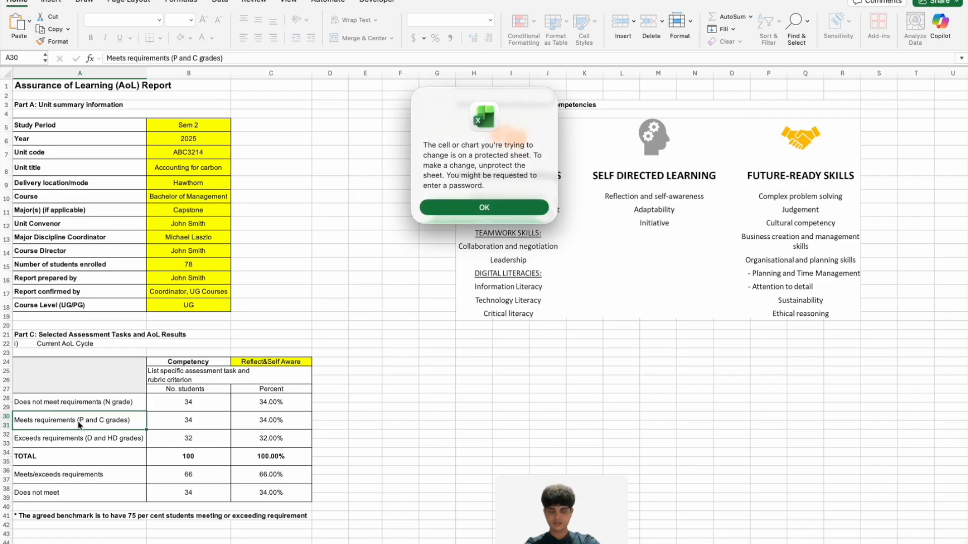
left_click(482, 210)
left_click(199, 403)
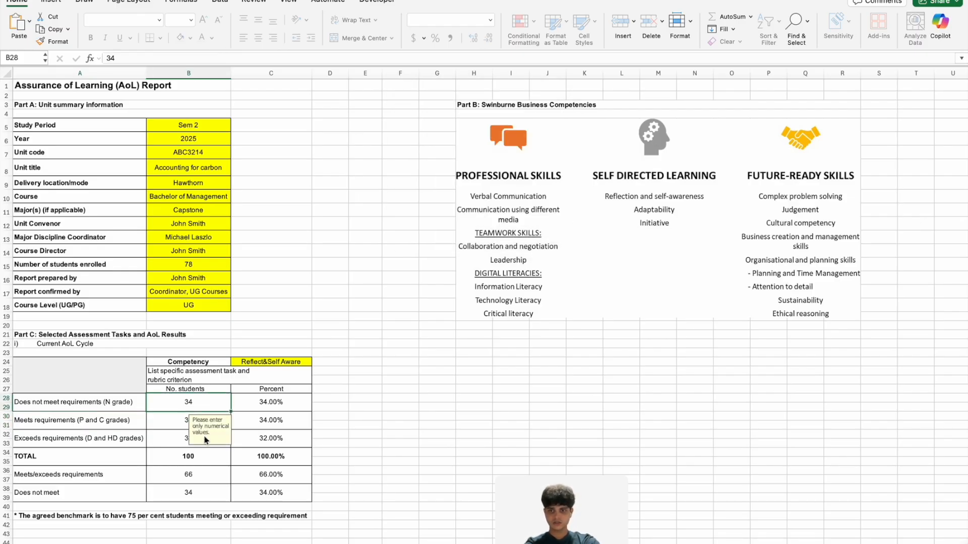
left_click(168, 425)
left_click(167, 445)
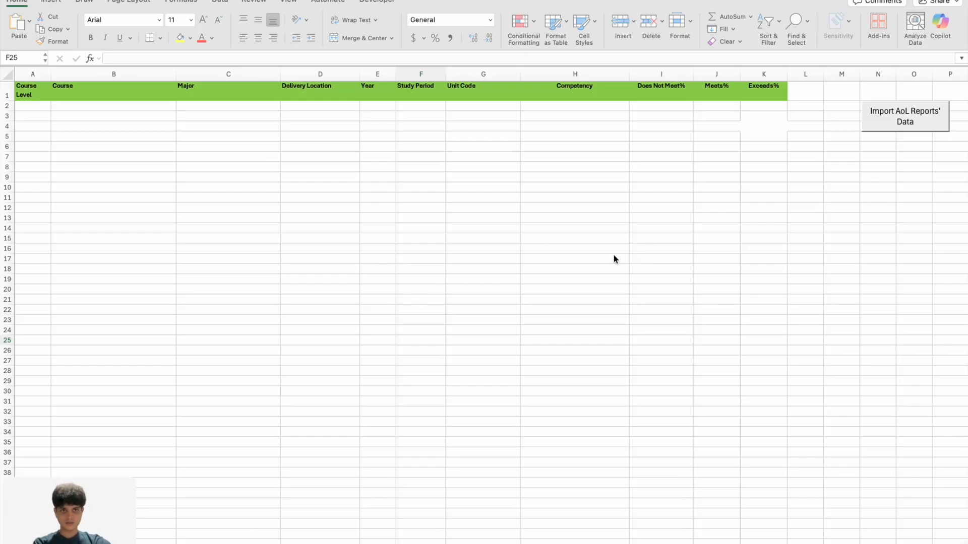
Import the AoL reports' data from the AoL Reports folder into the blank master list.
left_click(908, 120)
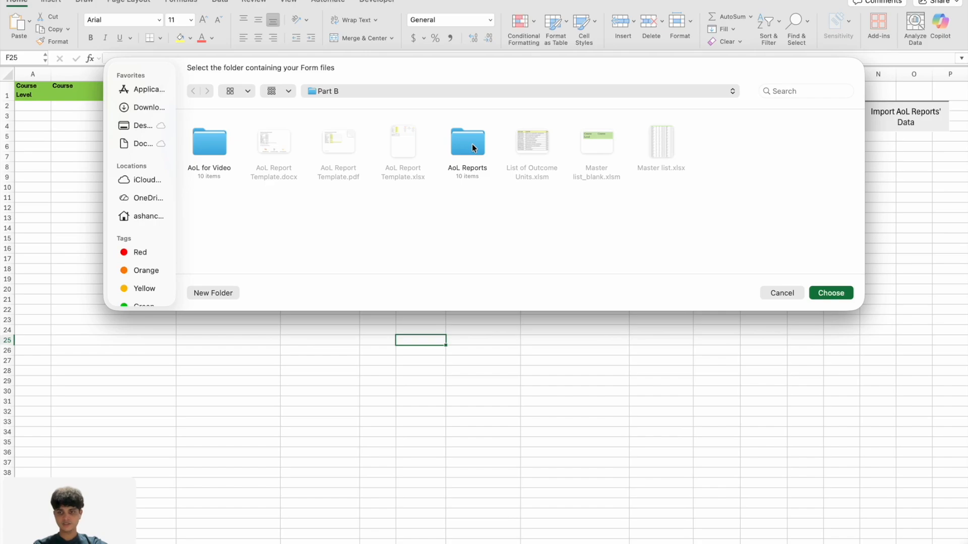
left_click(474, 148)
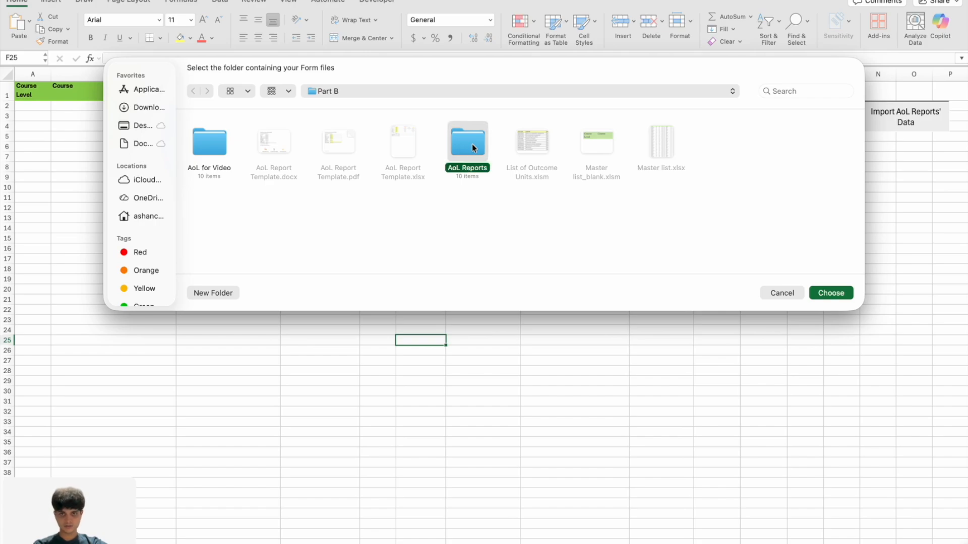
left_click(837, 294)
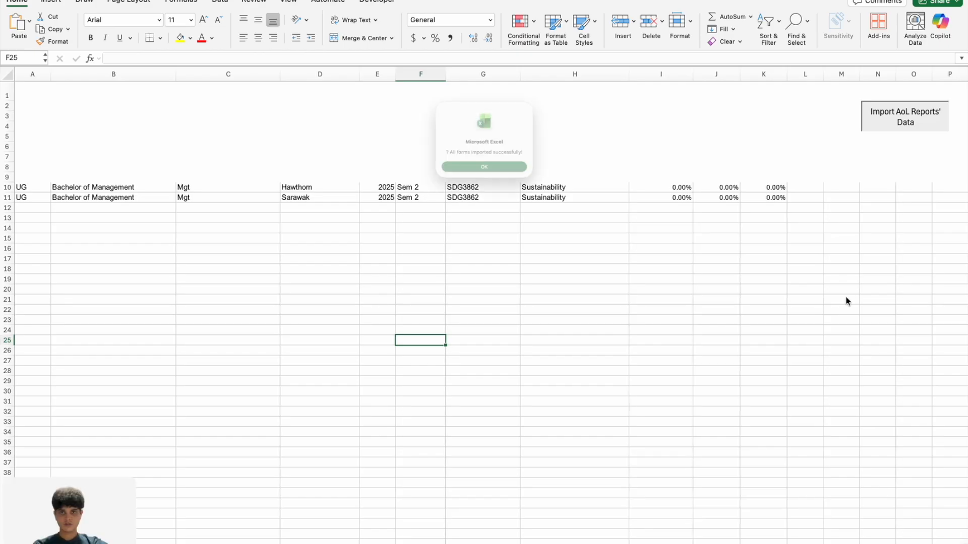
left_click(487, 180)
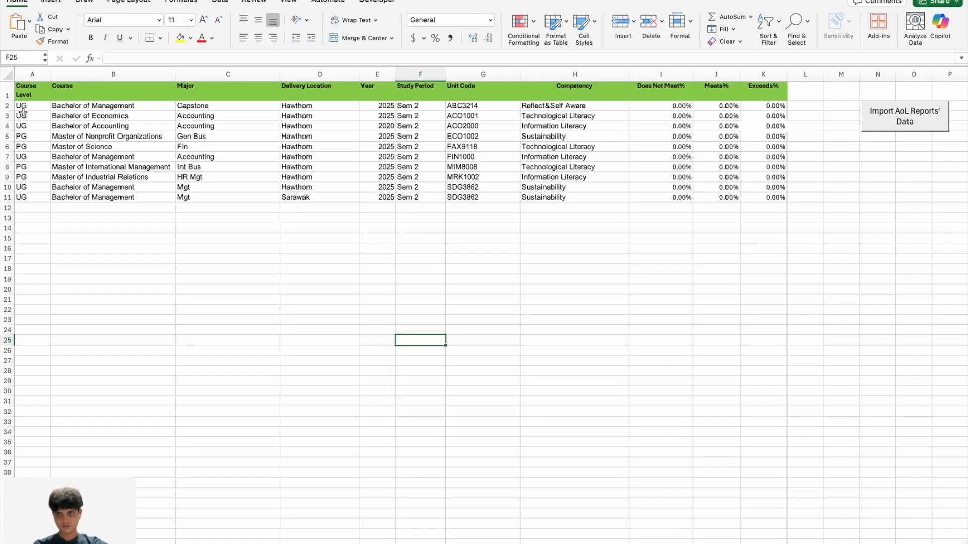
Clear all imported rows below the master list's header, range A2:L16.
left_click_drag(22, 107, 792, 253)
key("Delete")
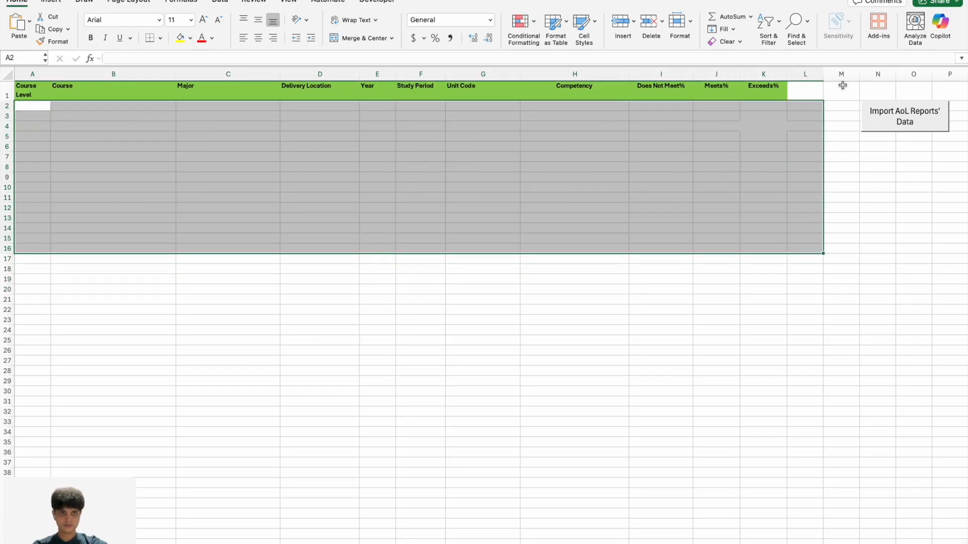
left_click(855, 190)
Import the AoL reports' data from the AoL for Video folder into the master list.
left_click(906, 122)
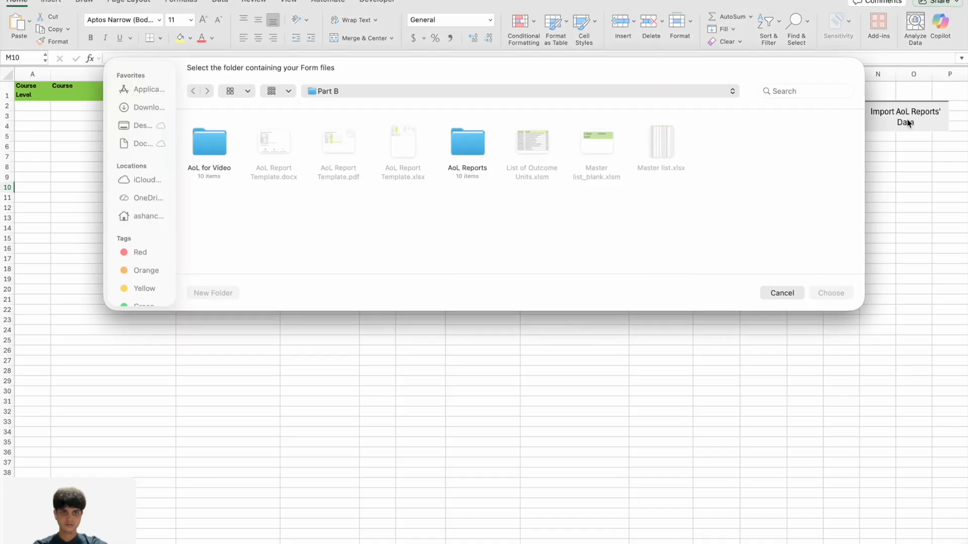
left_click(210, 145)
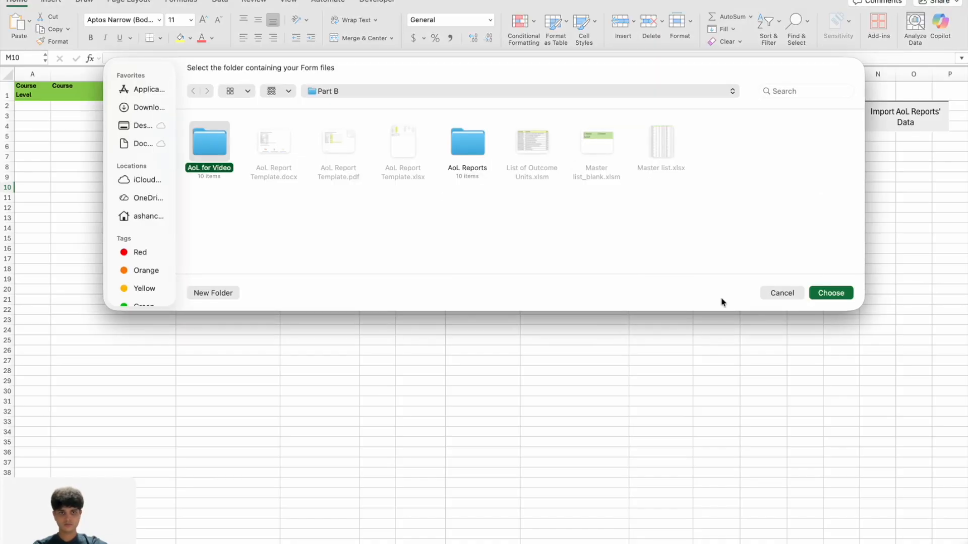
left_click(831, 294)
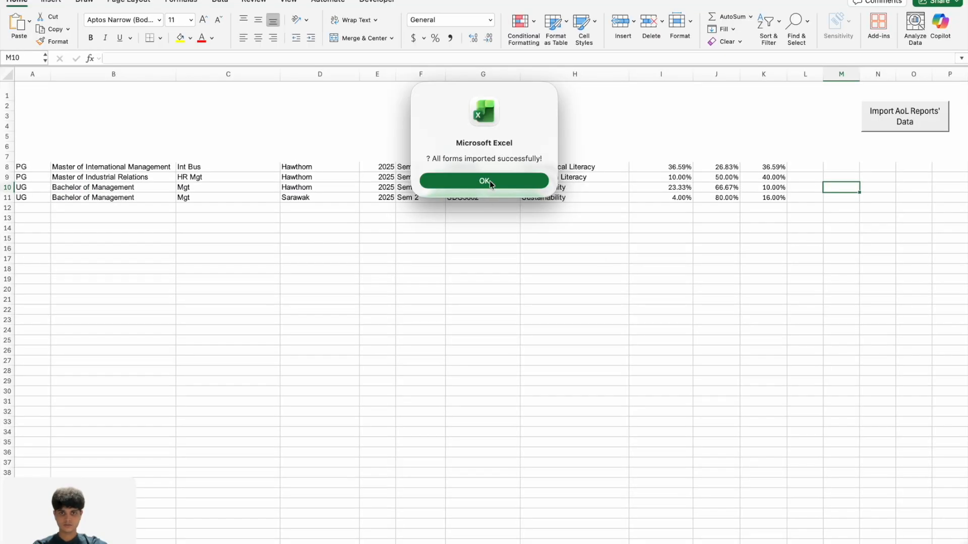
left_click(489, 180)
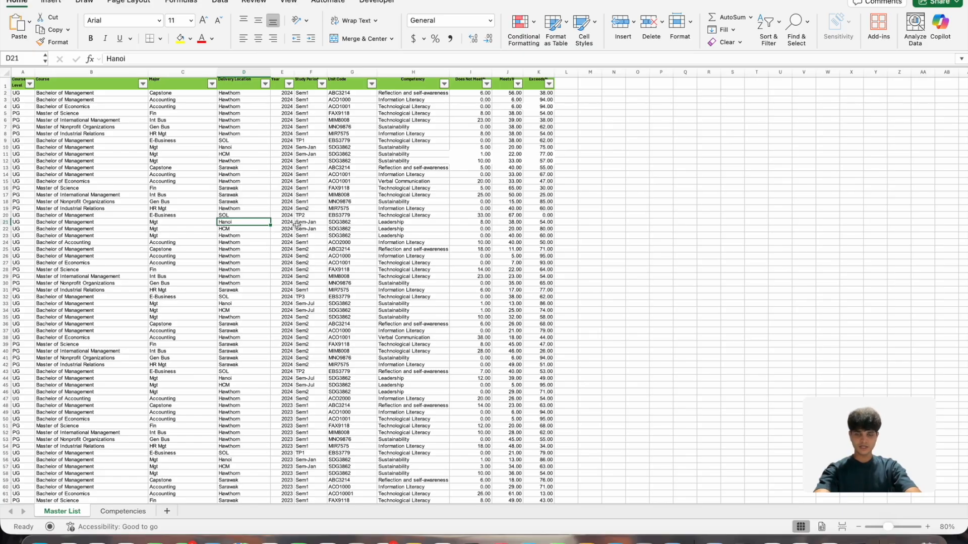
Look through the records in the Master List sheet down to the last row and return to the start.
scroll(298, 225, "down", 15)
scroll(298, 225, "down", 20)
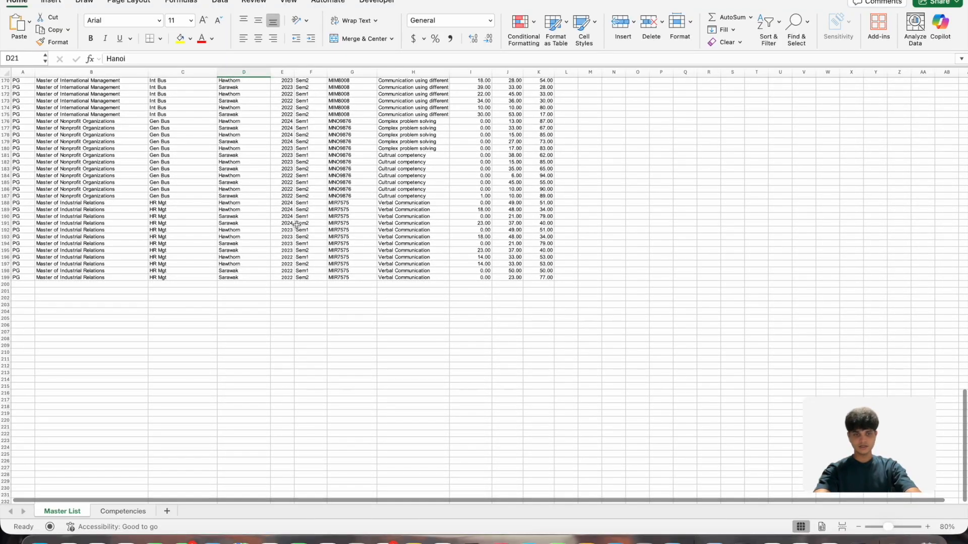
scroll(298, 225, "up", 20)
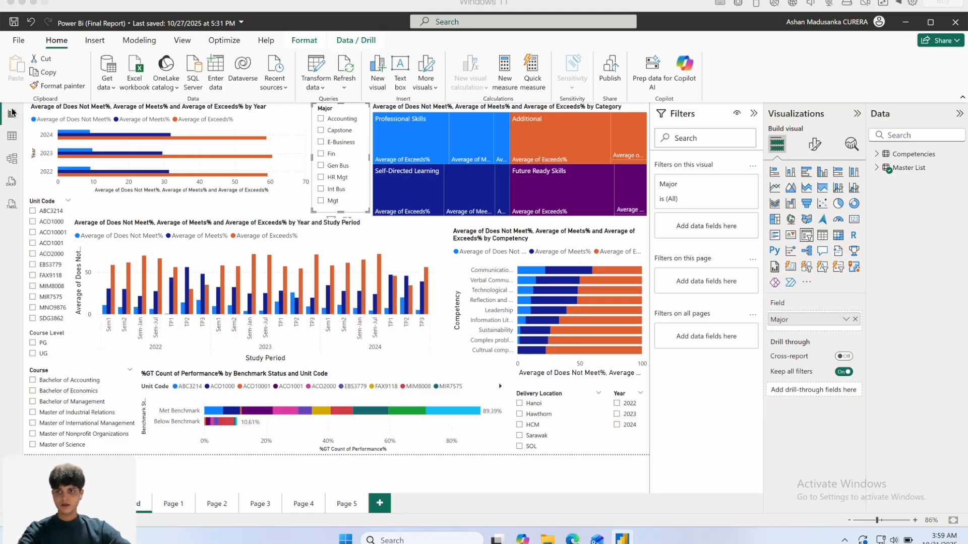
Display the Master List table's data in Power BI and look through its rows.
left_click(12, 137)
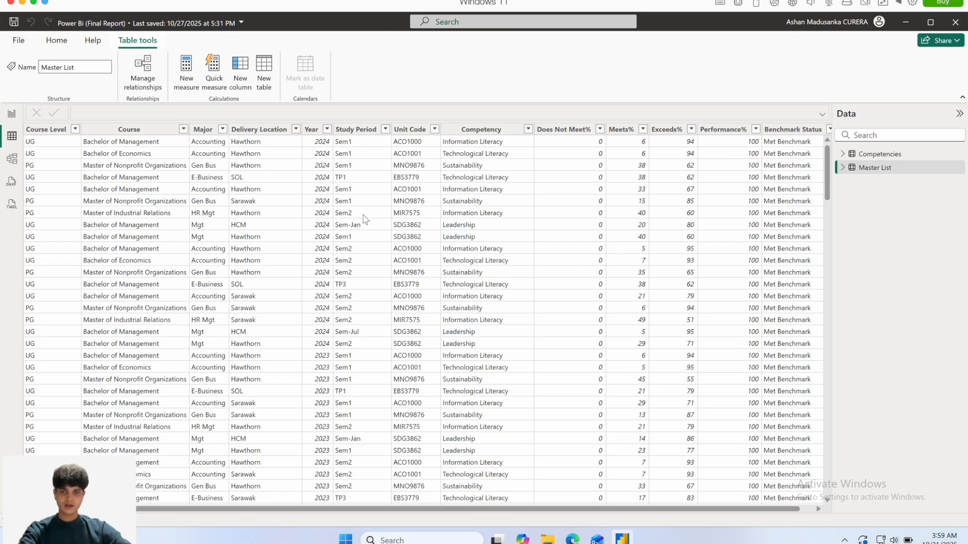
scroll(318, 250, "down", 15)
scroll(318, 250, "down", 20)
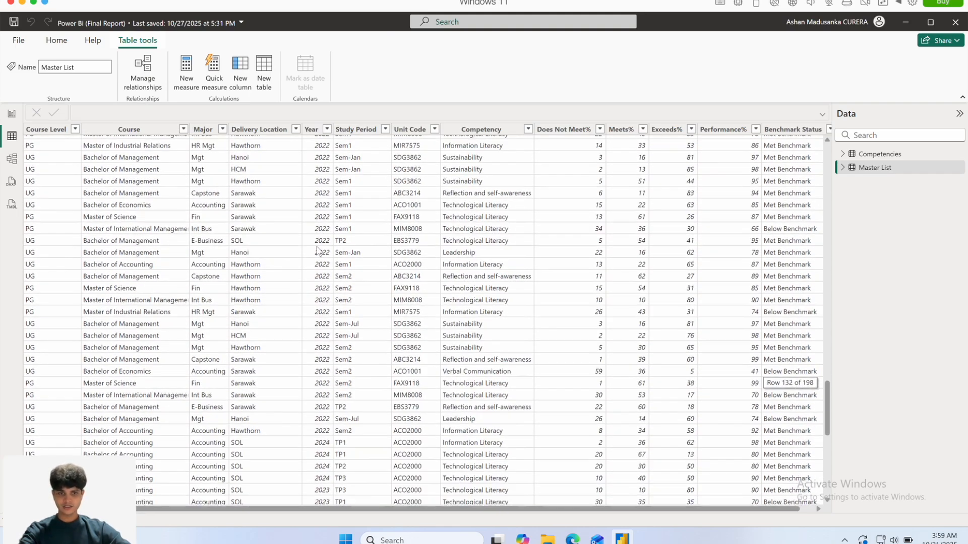
scroll(318, 250, "up", 20)
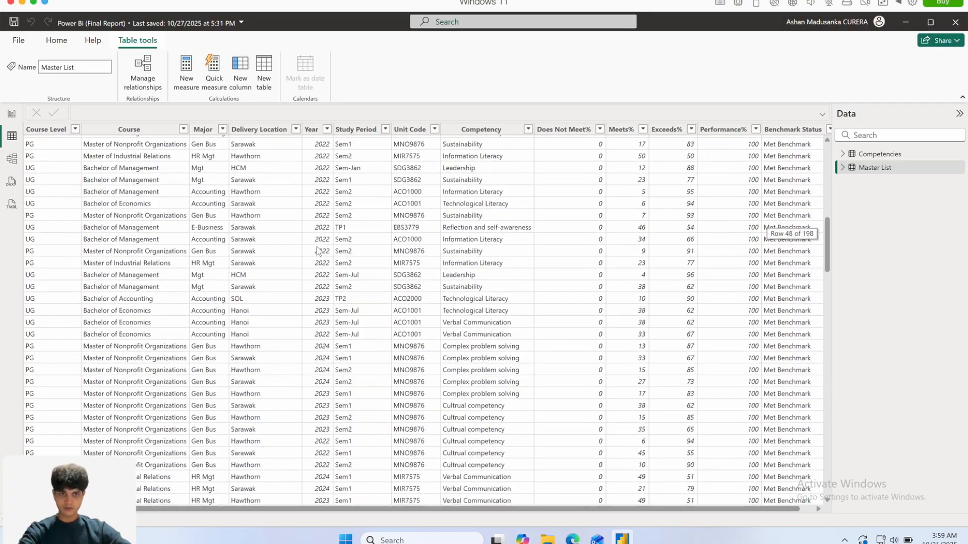
View the Competencies table's data and the model relationship between Competencies and Master List.
left_click(893, 157)
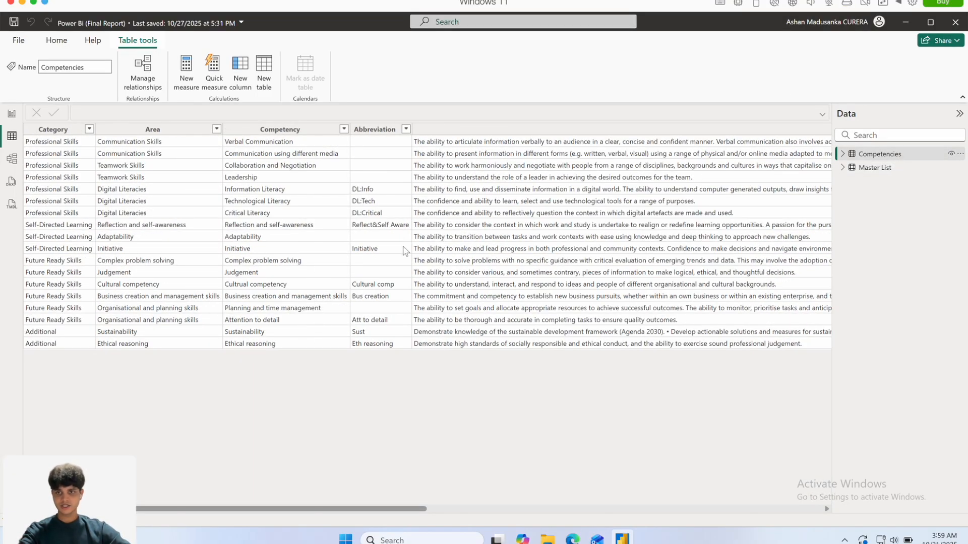
left_click(13, 161)
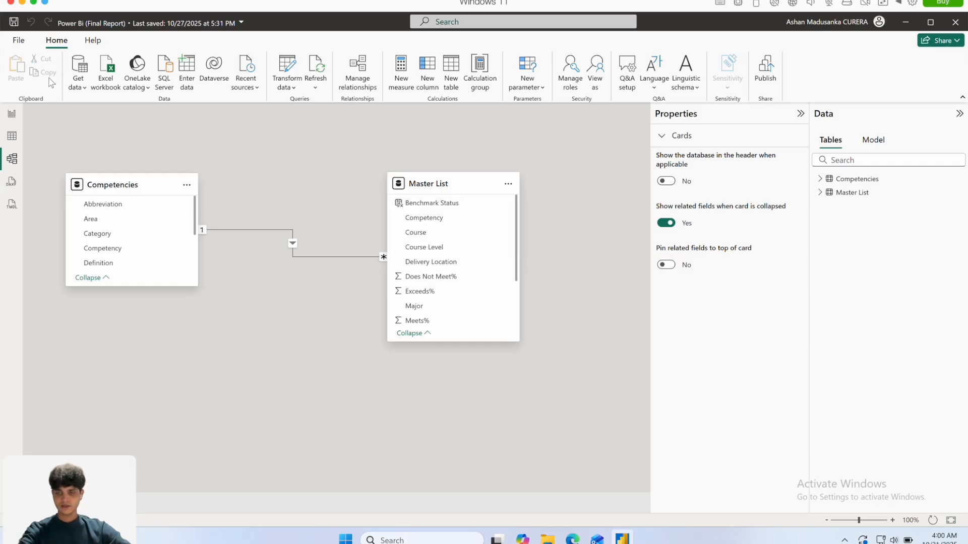
Display the report's Dashboard page, examine its charts, and filter them by the Bachelor of Accounting course before clearing the filter.
left_click(11, 114)
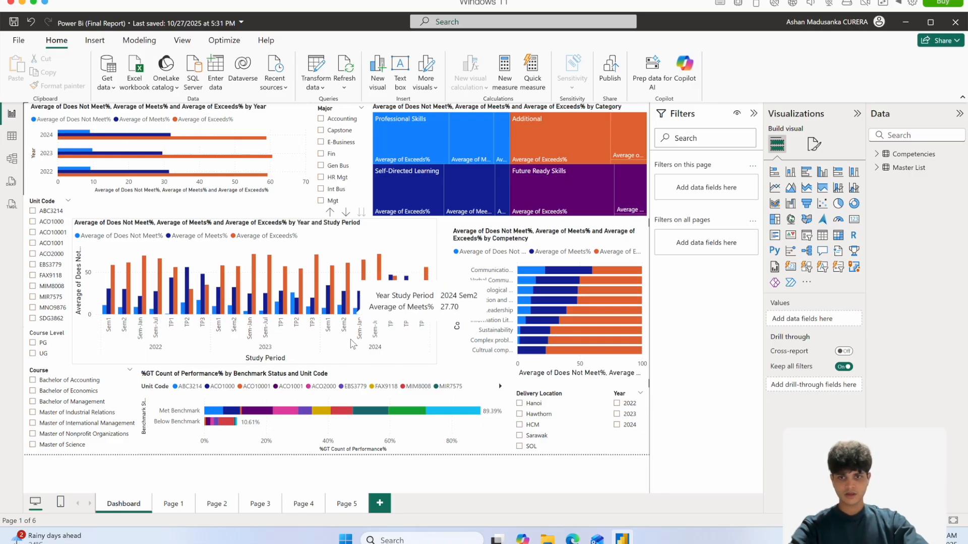
mouse_move(364, 289)
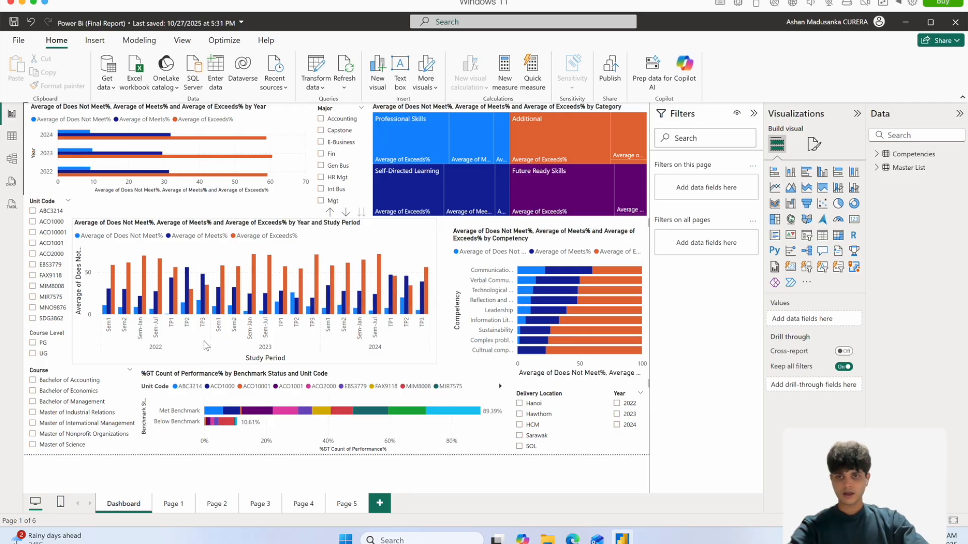
mouse_move(202, 312)
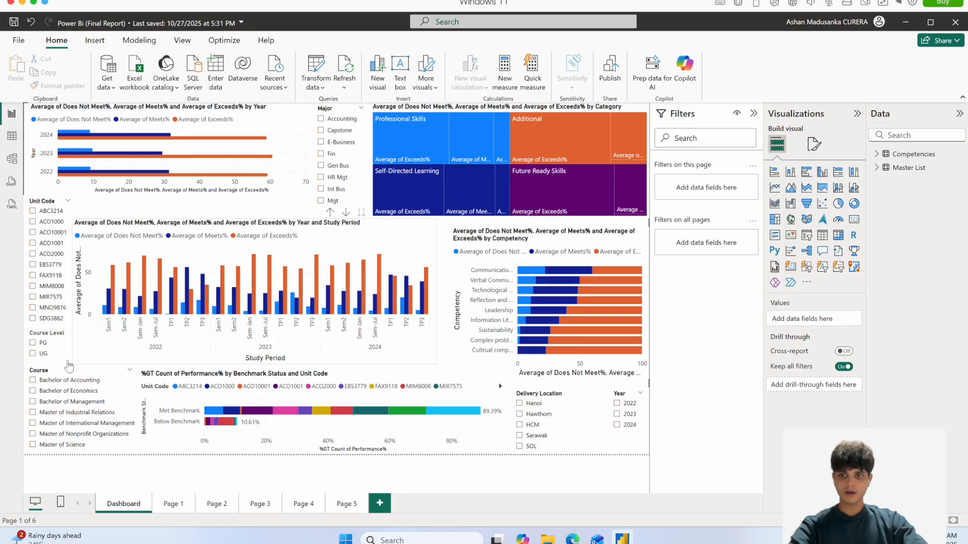
left_click(33, 381)
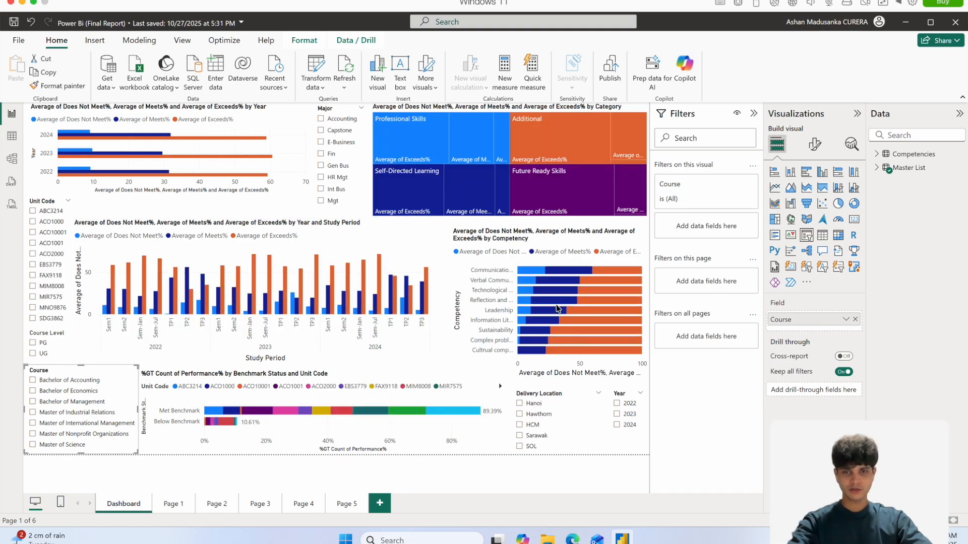
left_click(33, 381)
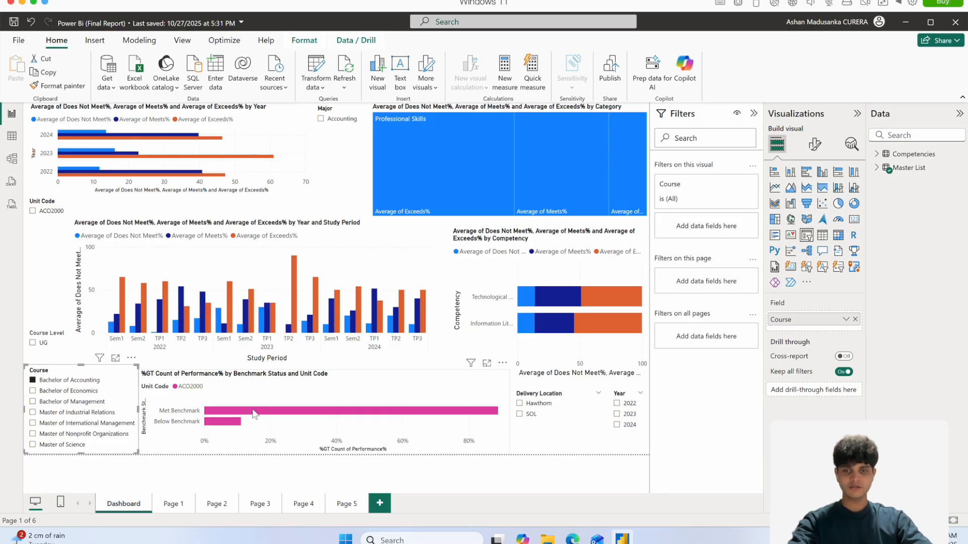
left_click(55, 380)
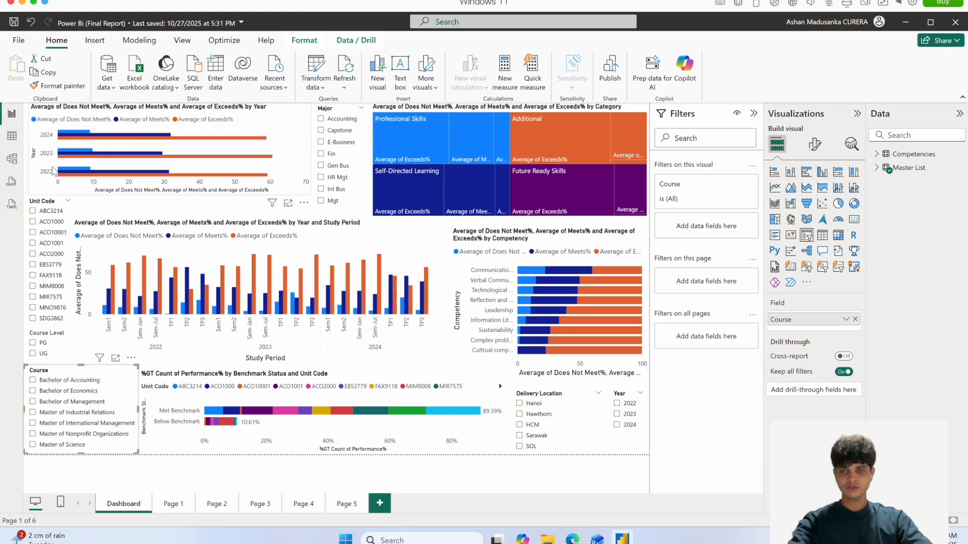
View the dashboard results for the Accounting major and the Fin major, and clear the major filter.
mouse_move(235, 143)
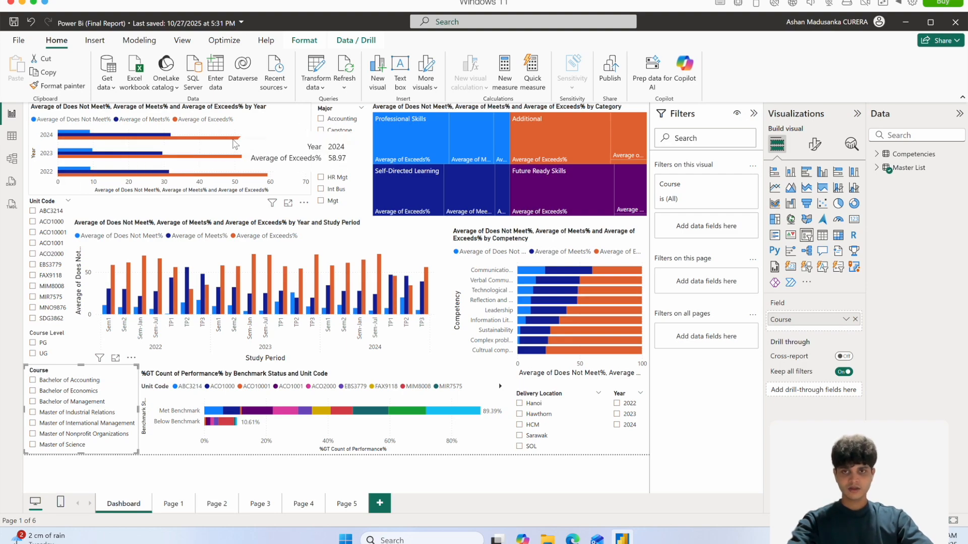
left_click(323, 122)
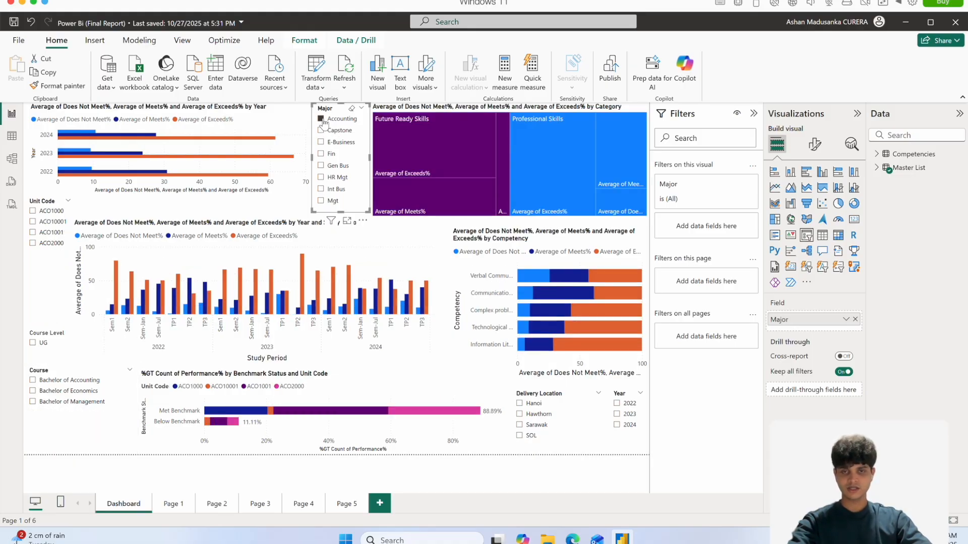
left_click(321, 156)
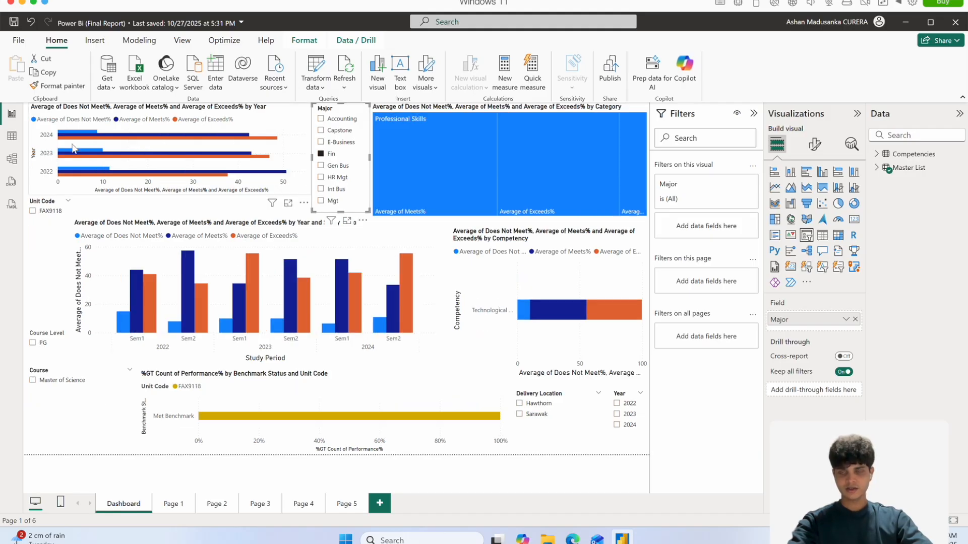
left_click(321, 155)
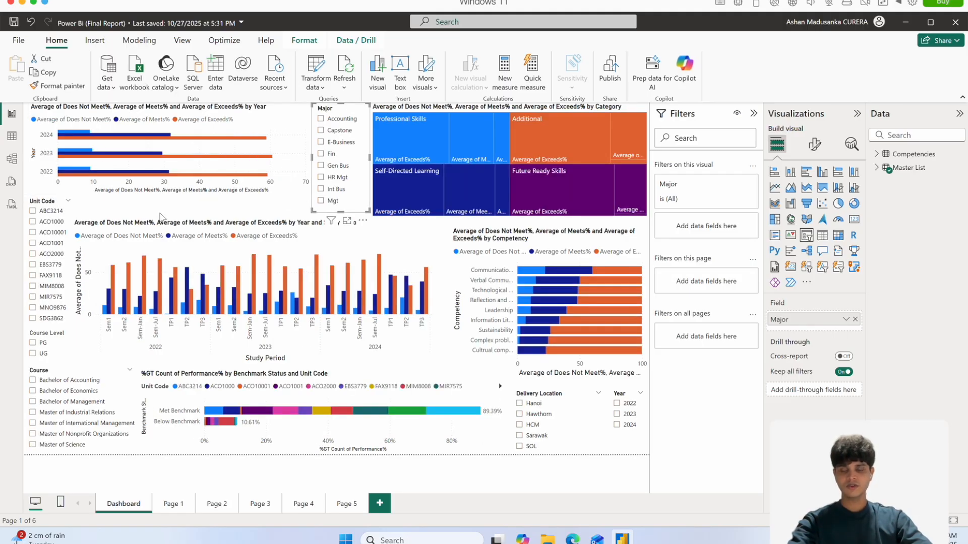
View the dashboard results for unit codes ACO10001 and ACO2000, and clear the unit filter.
left_click(33, 233)
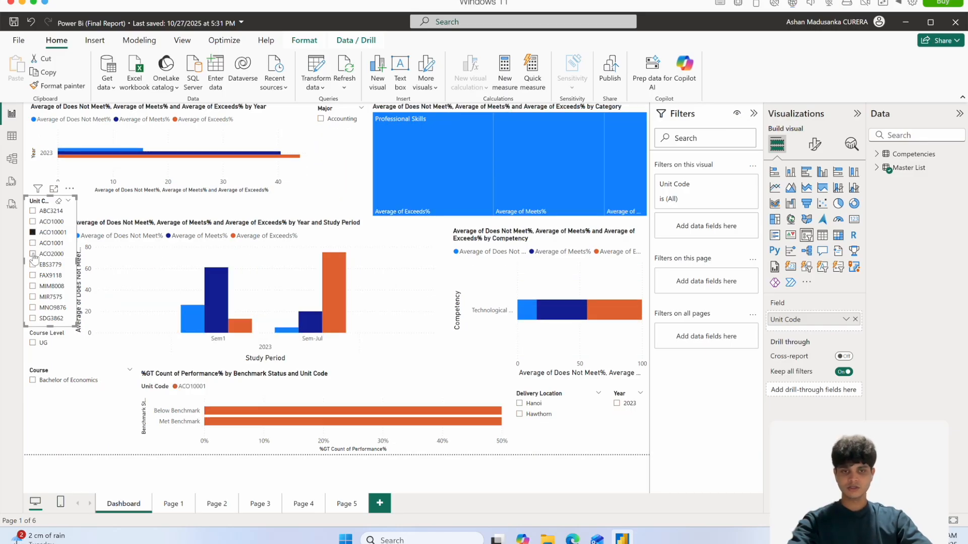
left_click(33, 255)
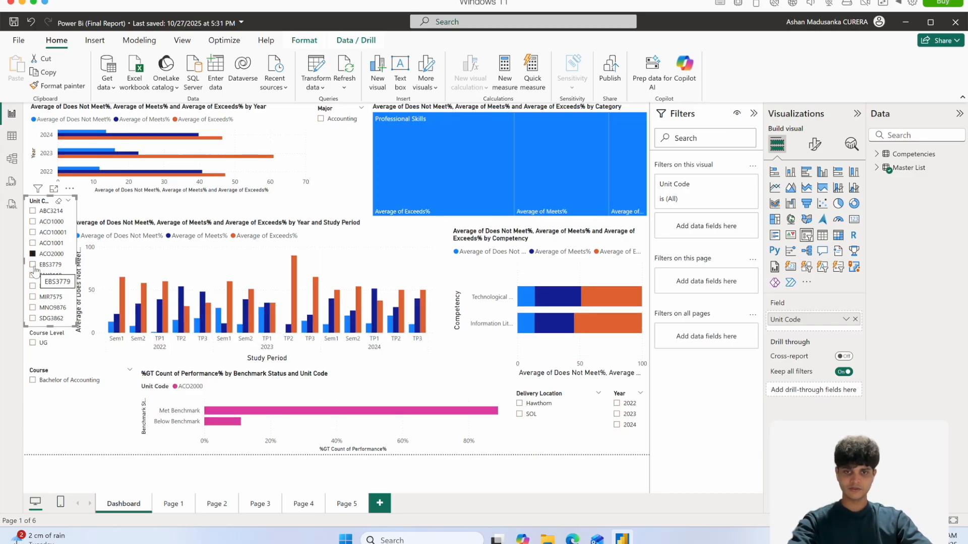
left_click(32, 254)
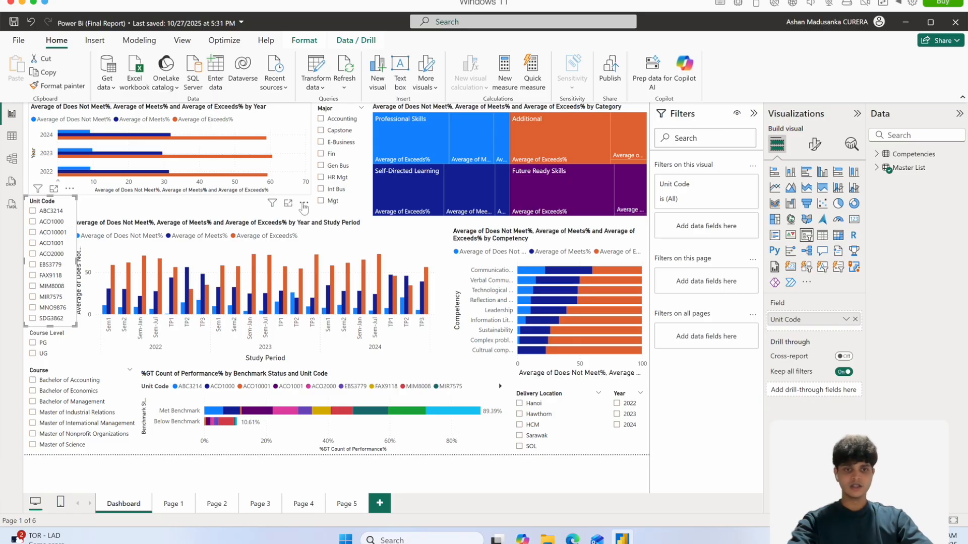
View the dashboard results for delivery locations Hanoi and HCM and for the year 2022, clearing each filter.
left_click(520, 404)
left_click(527, 425)
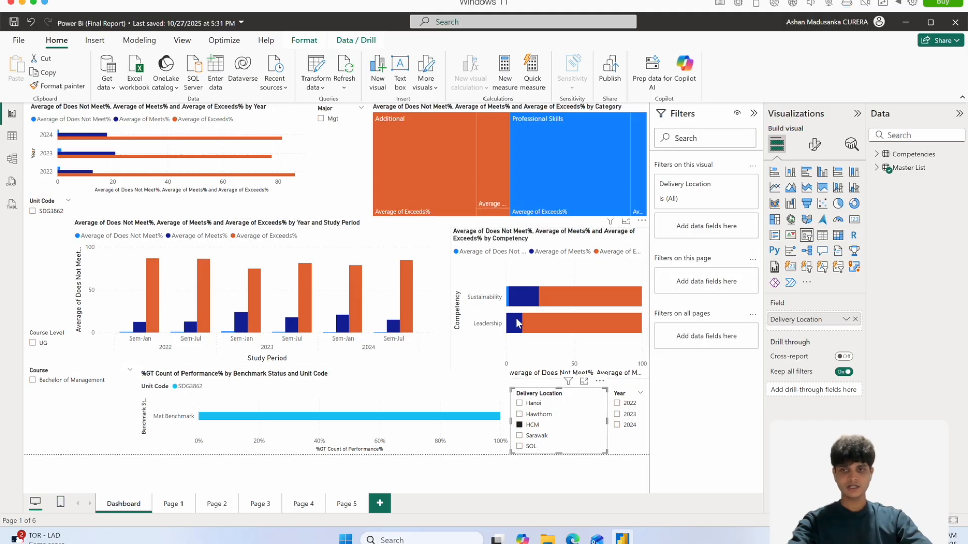
left_click(520, 425)
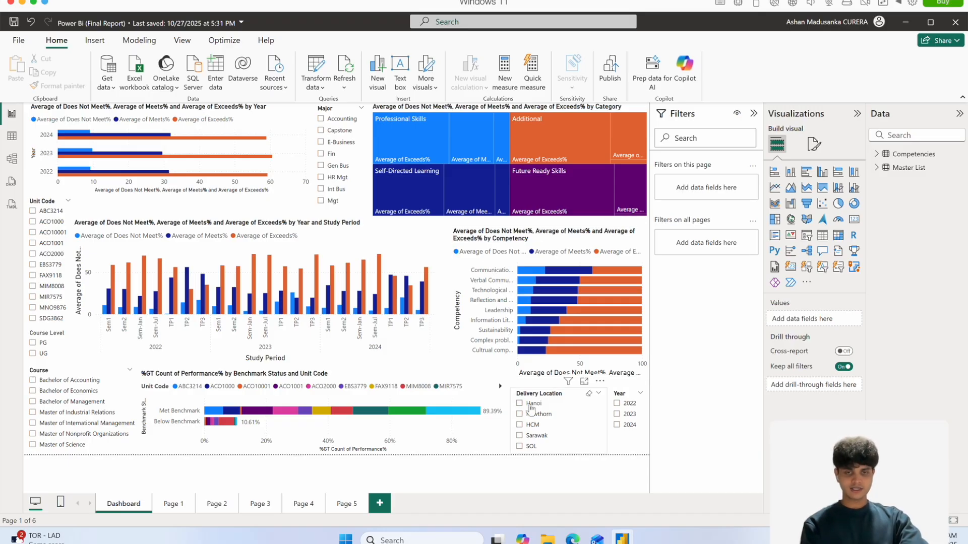
left_click(617, 404)
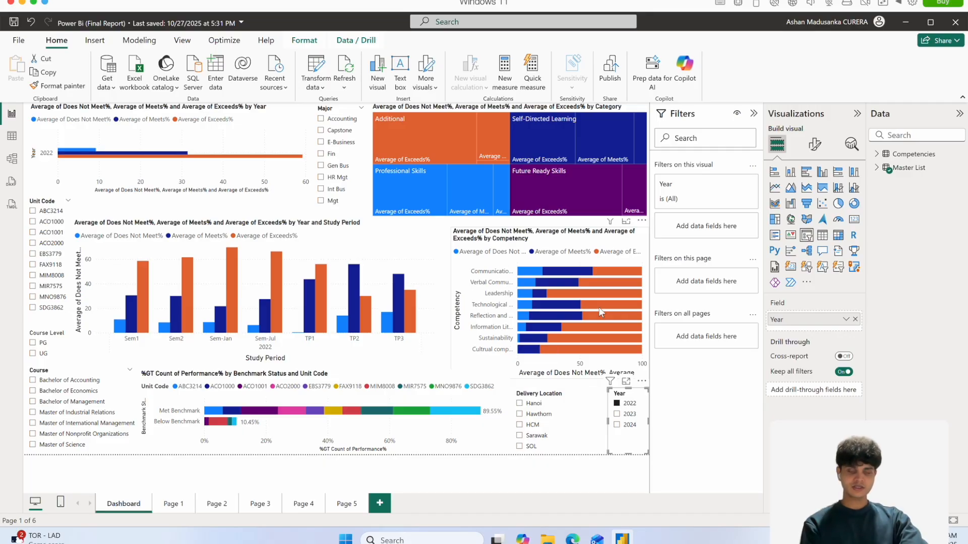
left_click(616, 403)
Drill the category treemap down its competency hierarchy to the Area level and return it to the Category level.
left_click(537, 141)
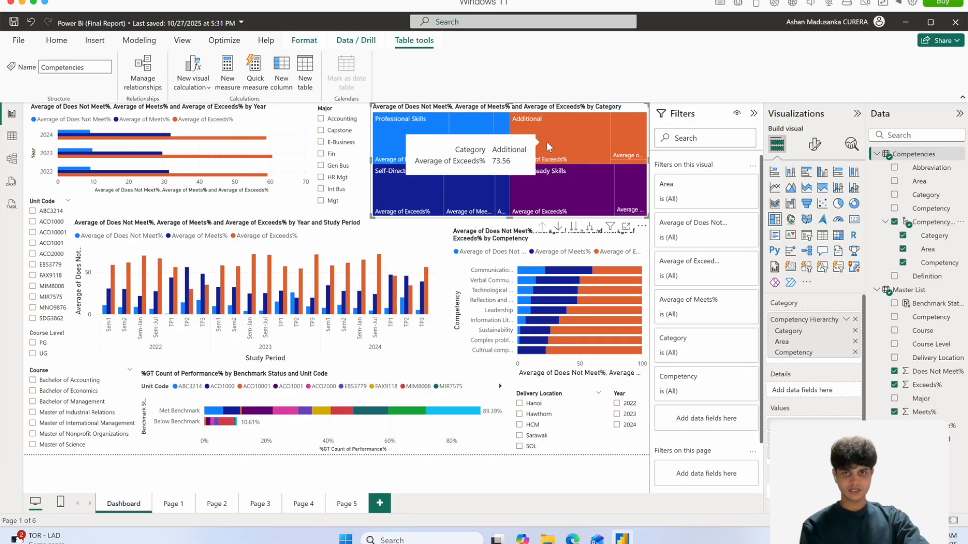
left_click(575, 229)
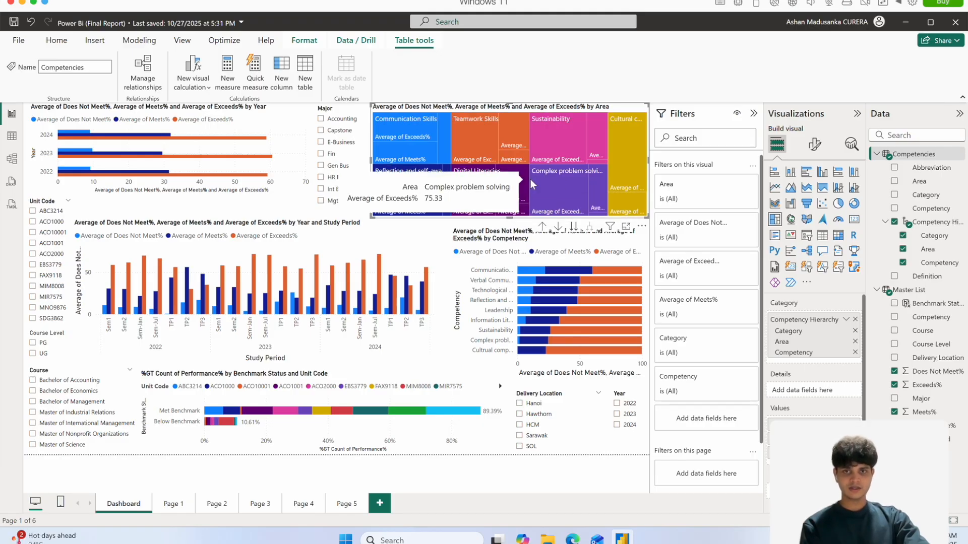
left_click(576, 231)
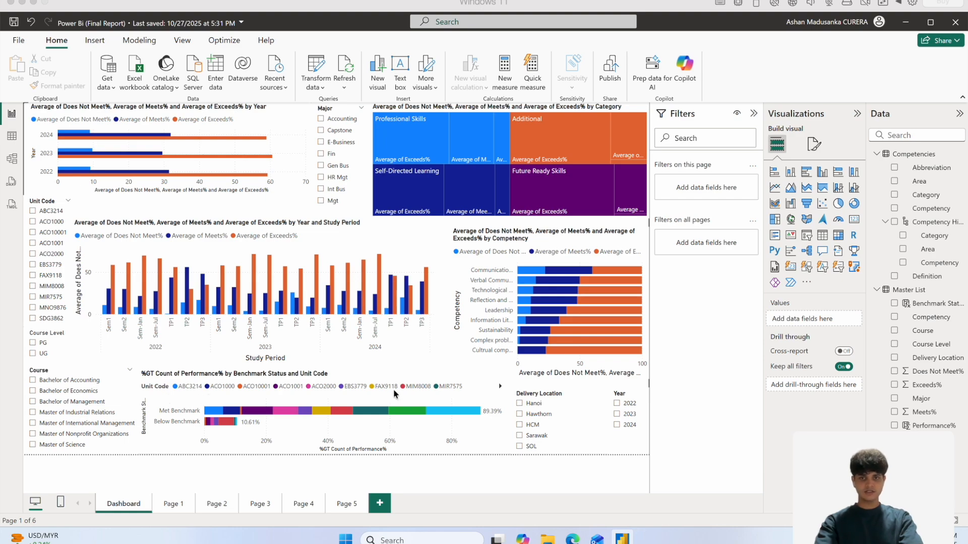
Highlight unit SDG3862's Met Benchmark segment, clear it, and compare benchmark results for 2022 and 2023 before clearing the year filter.
left_click(457, 412)
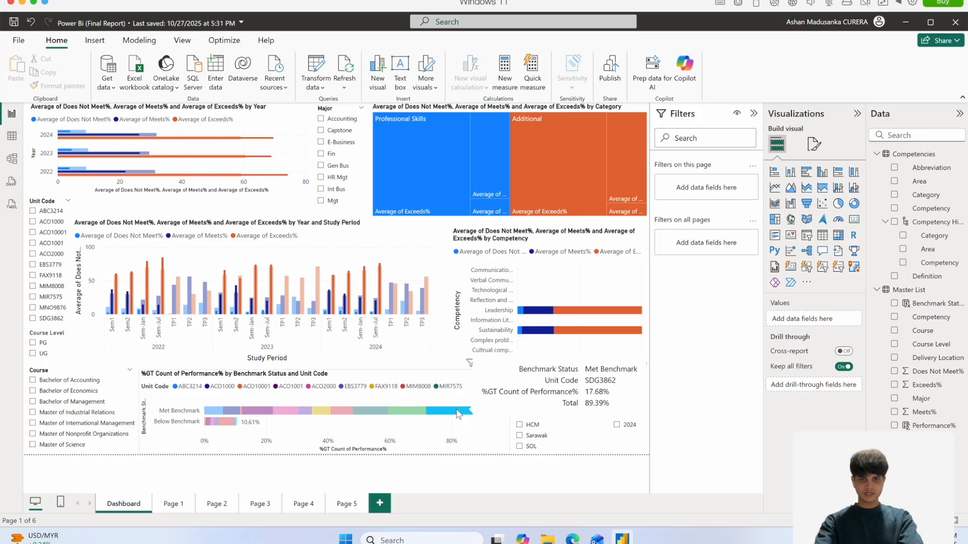
left_click(477, 441)
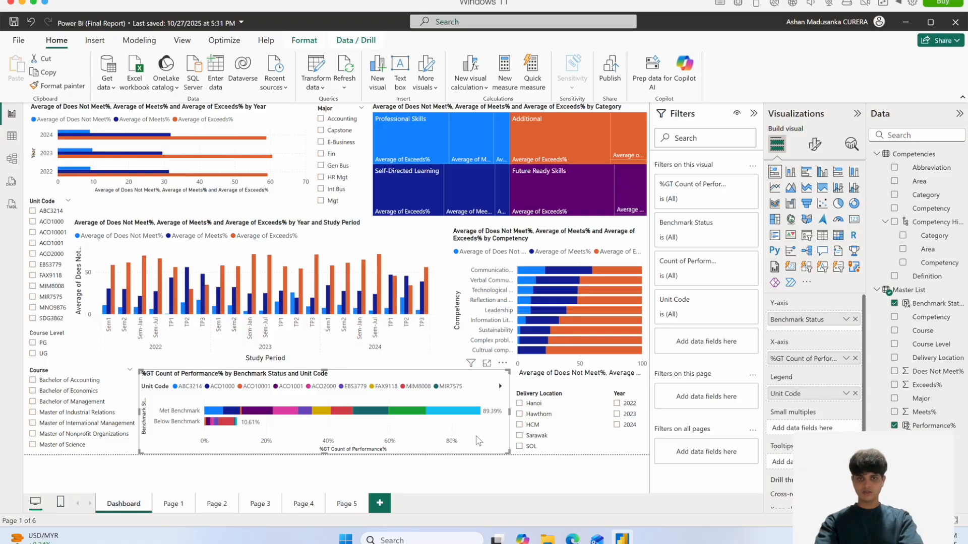
left_click(617, 405)
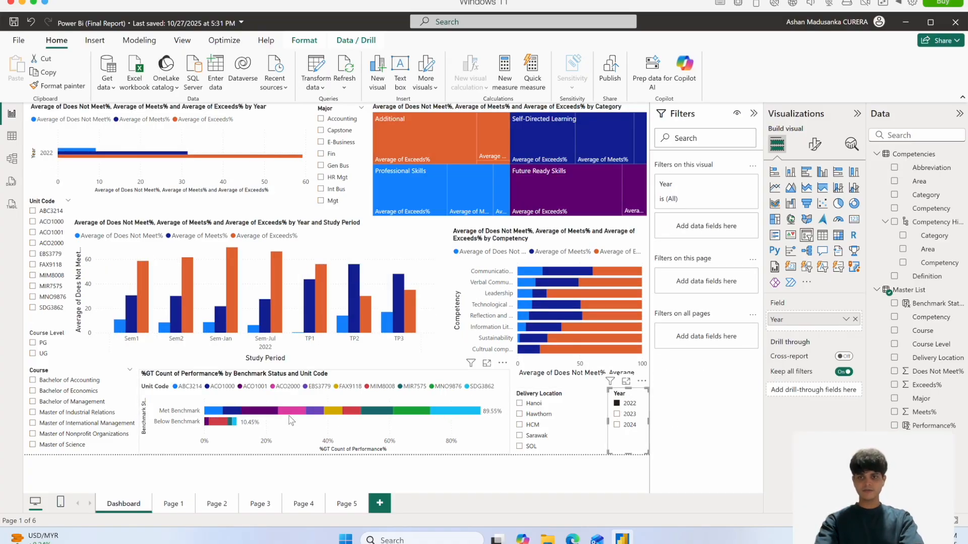
left_click(617, 414)
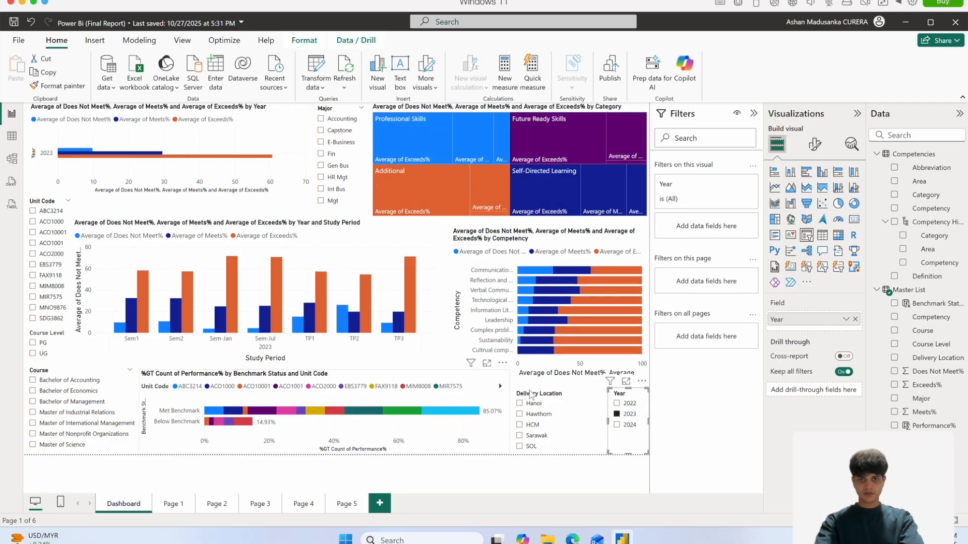
left_click(617, 414)
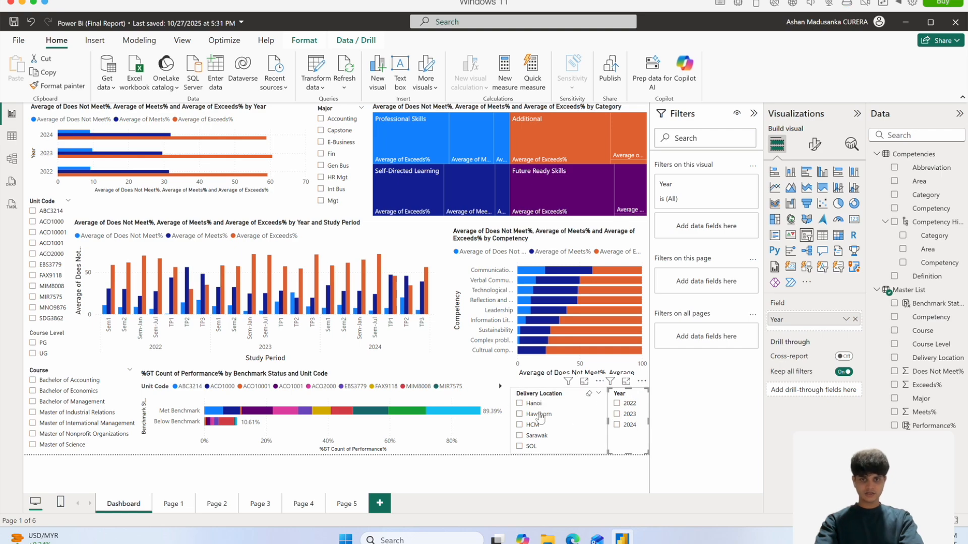
View the benchmark results for the Sarawak and Hanoi locations and for Bachelor of Economics, clearing each filter.
left_click(536, 436)
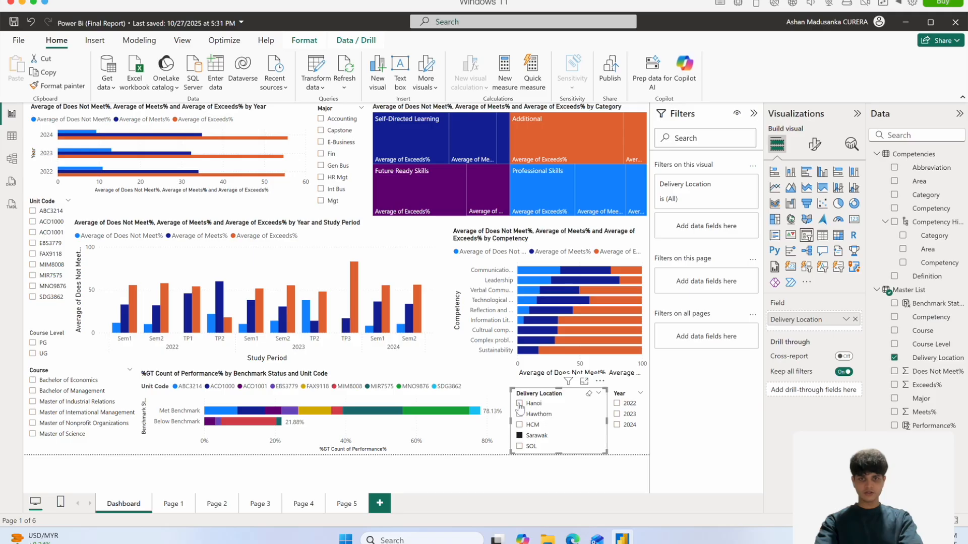
left_click(520, 404)
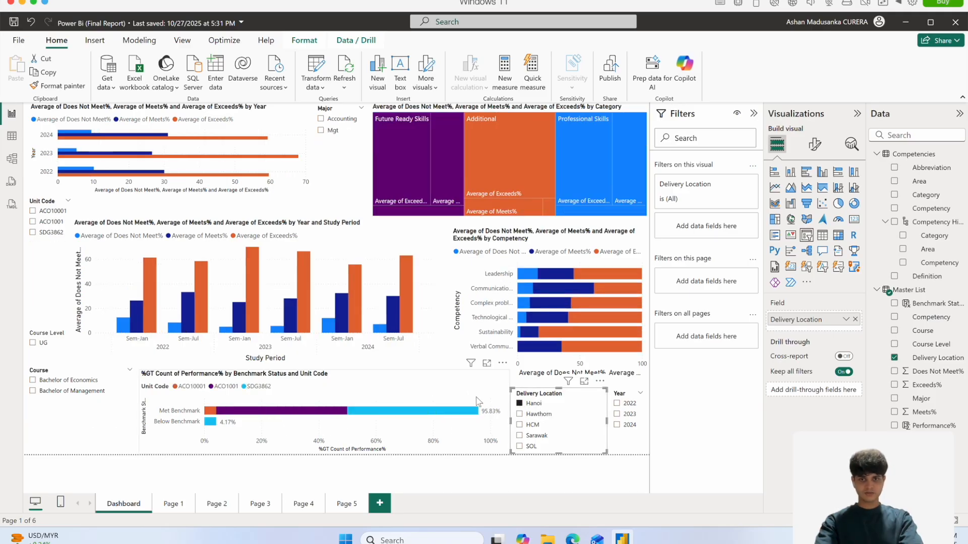
left_click(519, 404)
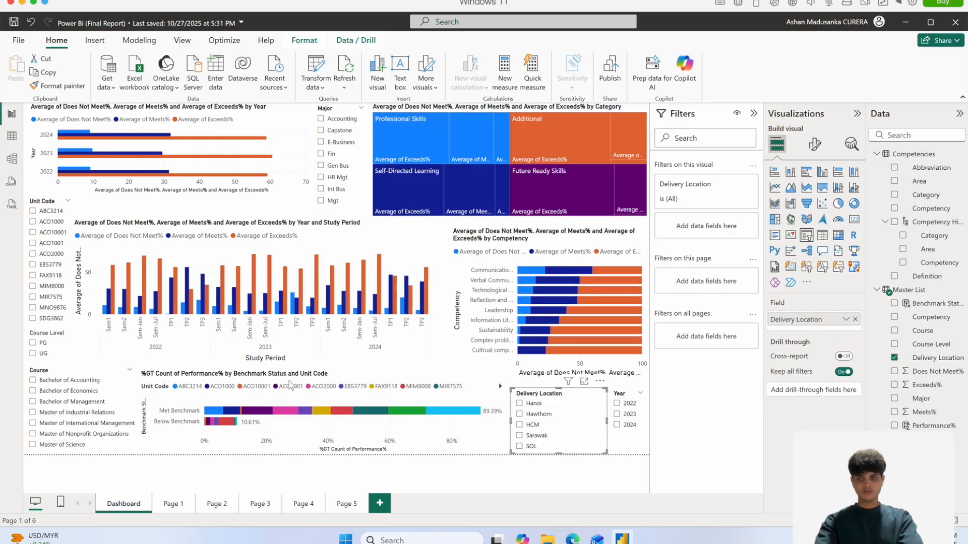
left_click(55, 392)
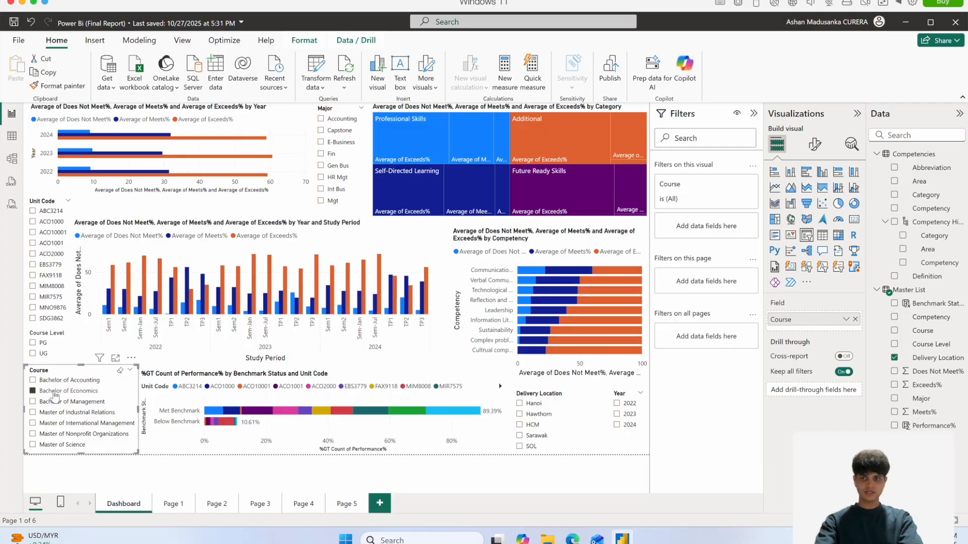
left_click(54, 392)
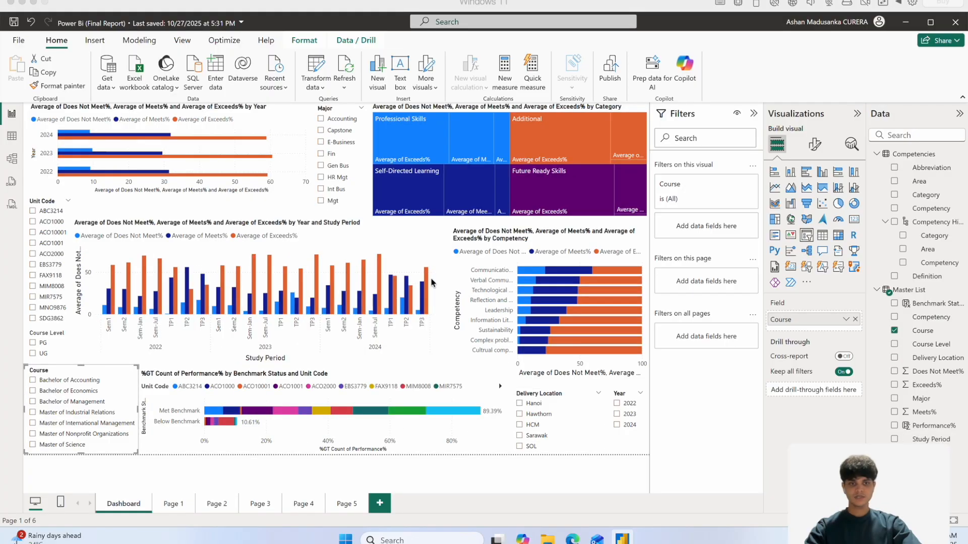